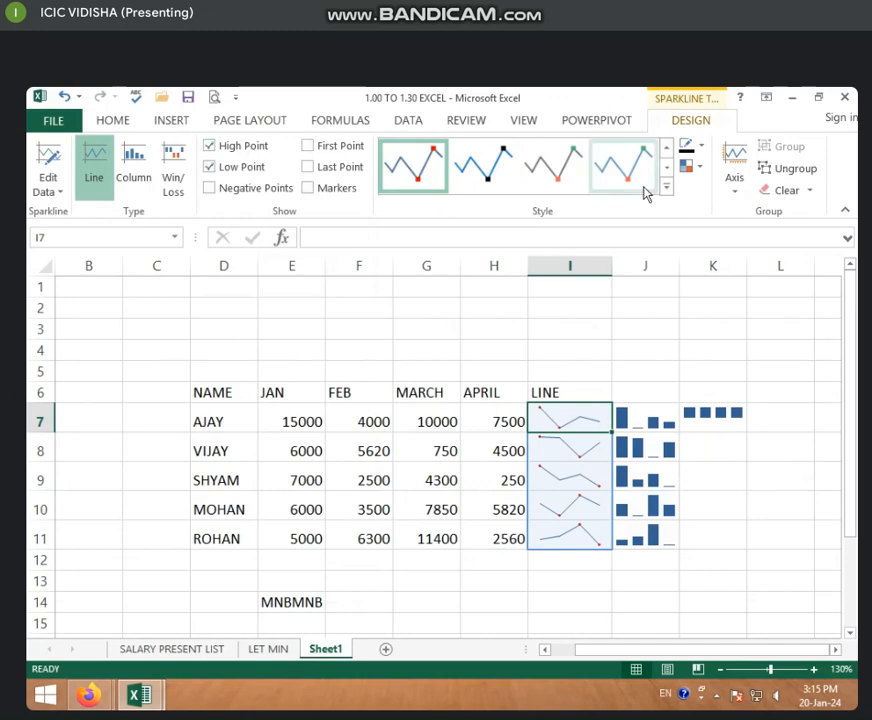
# - Hide the high and low points on the line sparklines in column I and apply a plain grey style
pyautogui.click(666, 187)
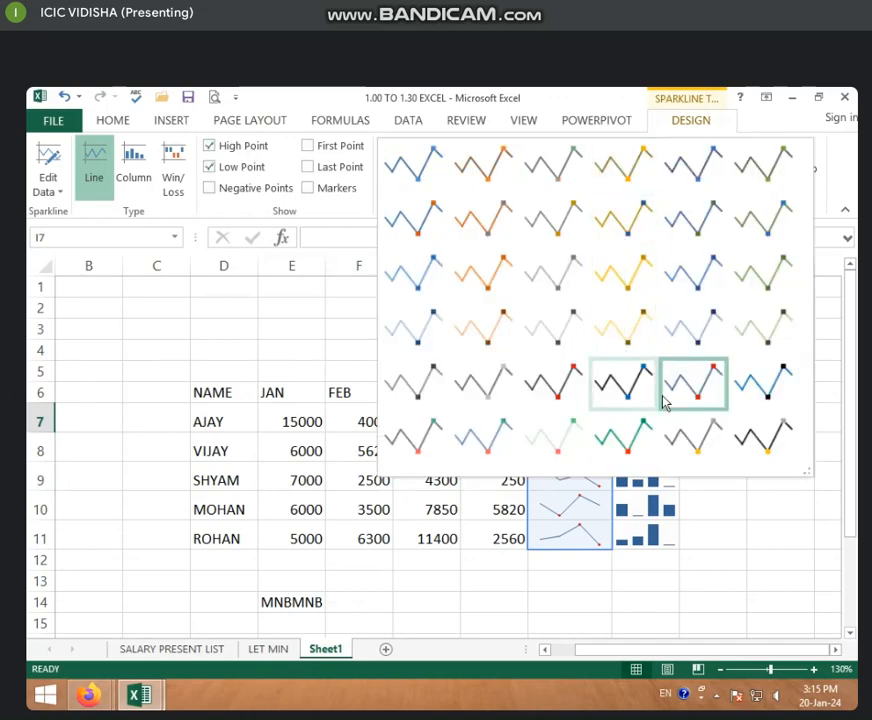
pyautogui.click(249, 146)
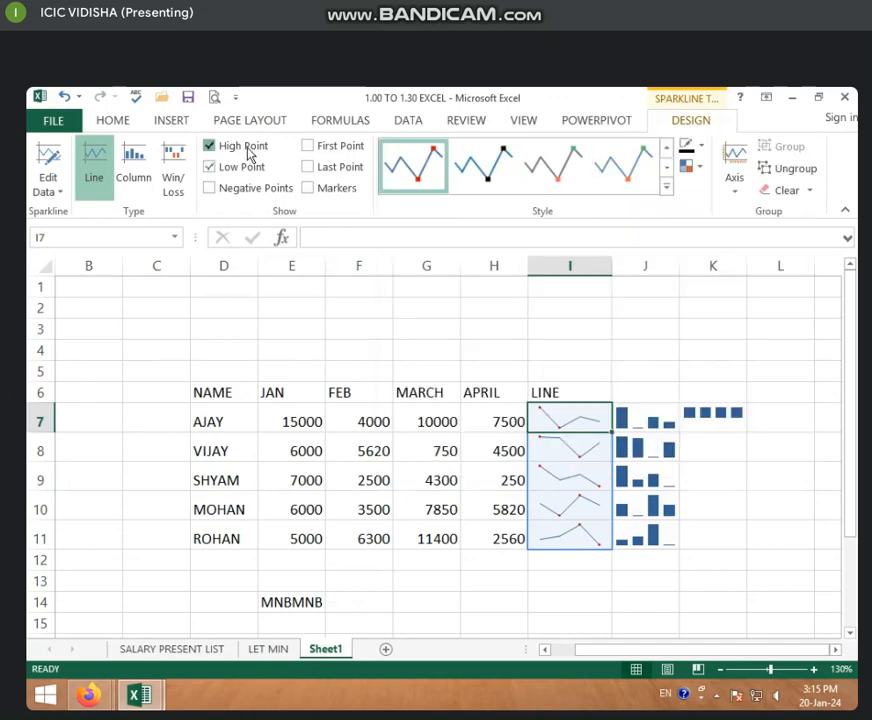
pyautogui.click(247, 146)
pyautogui.click(244, 167)
pyautogui.click(669, 188)
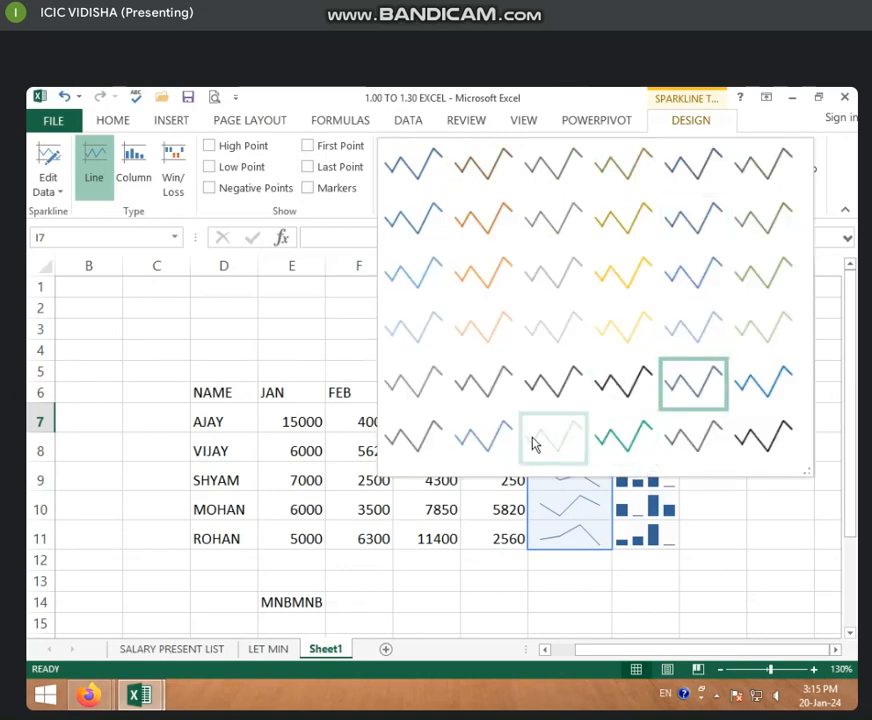
pyautogui.click(432, 440)
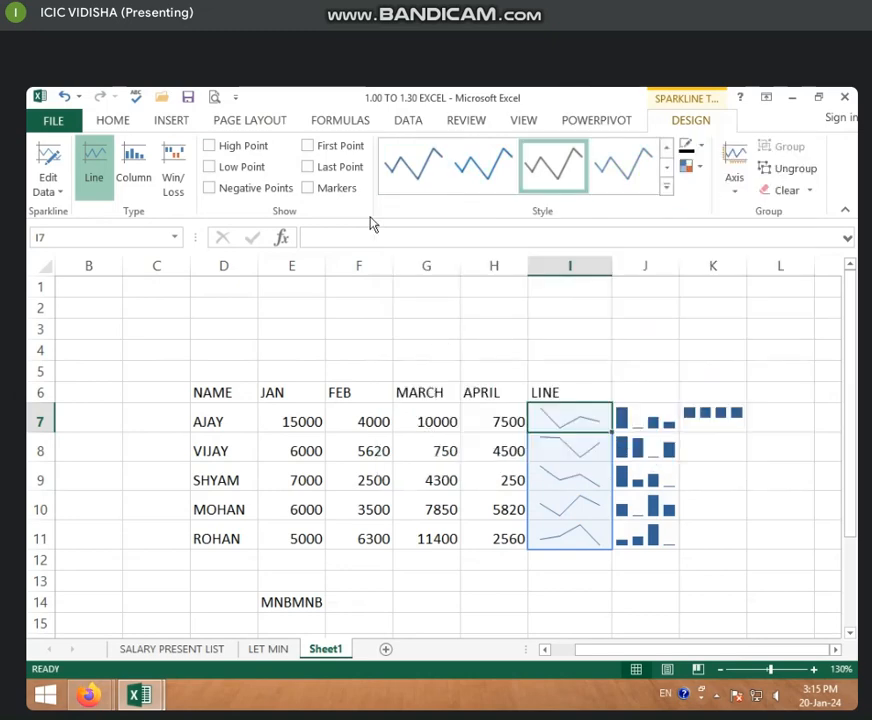
# - Show the last point on the line sparklines and apply the orange style with a darker orange marker
pyautogui.click(310, 168)
pyautogui.click(668, 188)
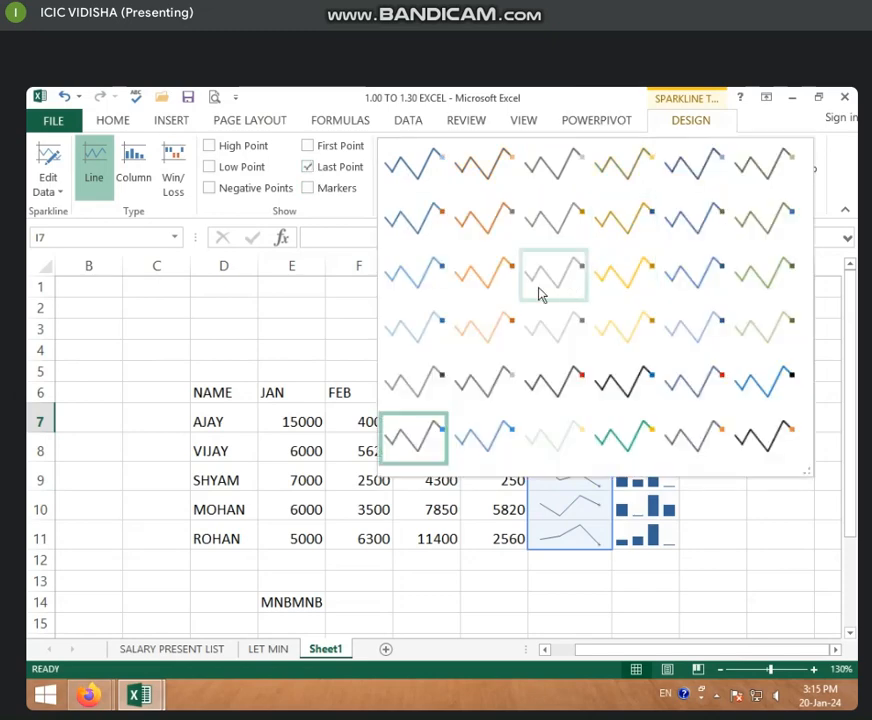
pyautogui.click(500, 297)
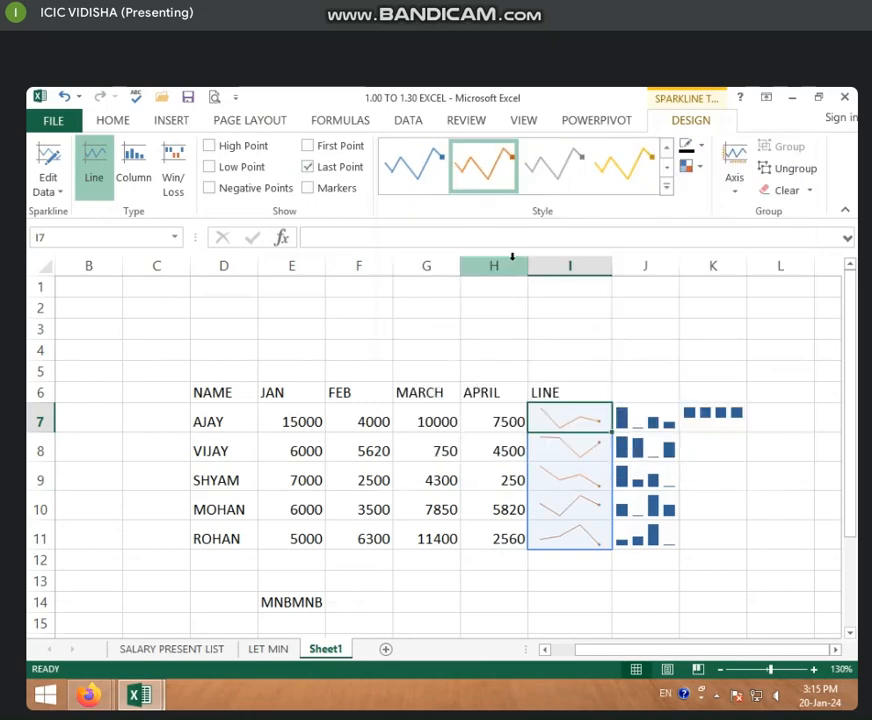
# - Hide the last point on the line sparklines and show the negative points and low point instead
pyautogui.click(309, 172)
pyautogui.click(253, 190)
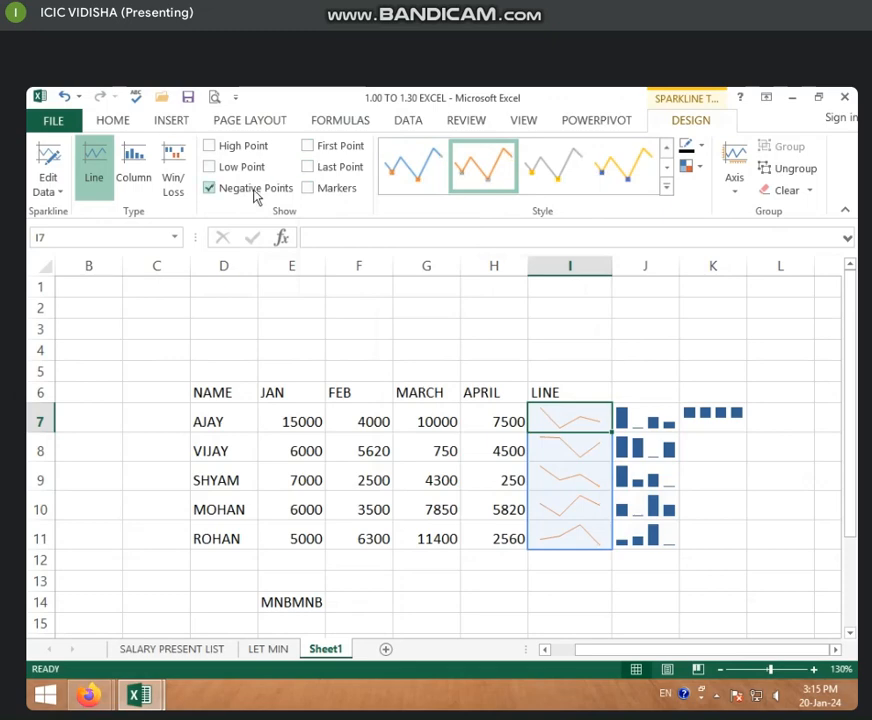
pyautogui.click(309, 167)
pyautogui.click(323, 170)
# - Try dark grey, yellow and red in turn as the line colour of the sparklines
pyautogui.click(703, 147)
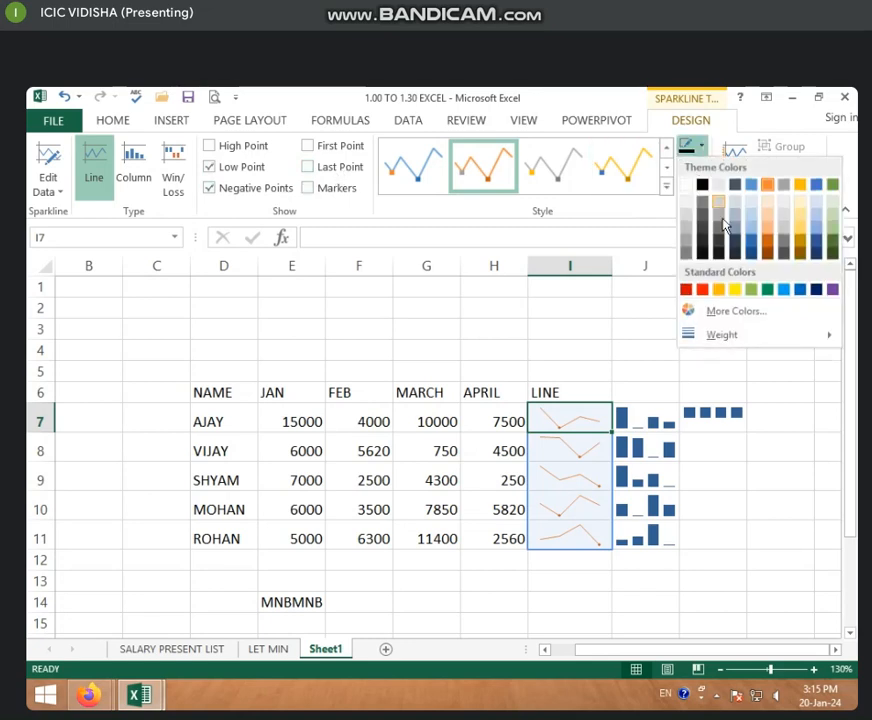
pyautogui.click(800, 255)
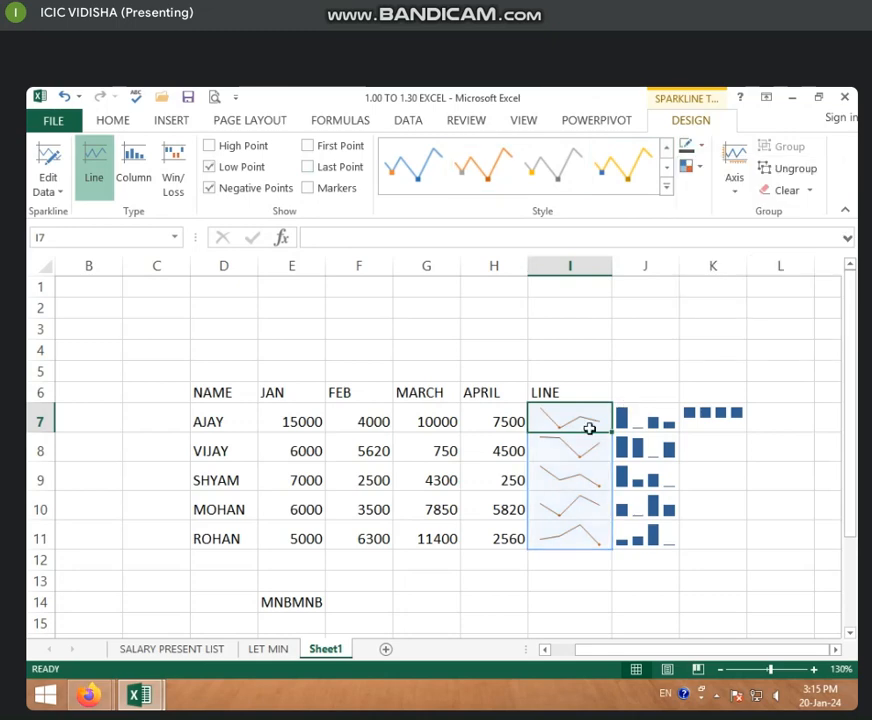
pyautogui.click(703, 147)
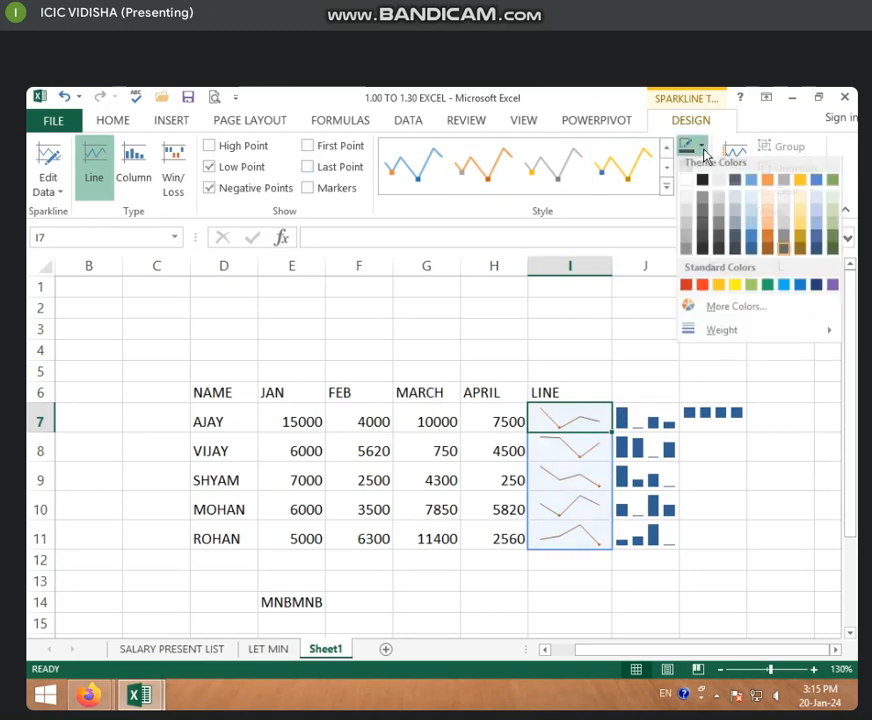
pyautogui.click(736, 290)
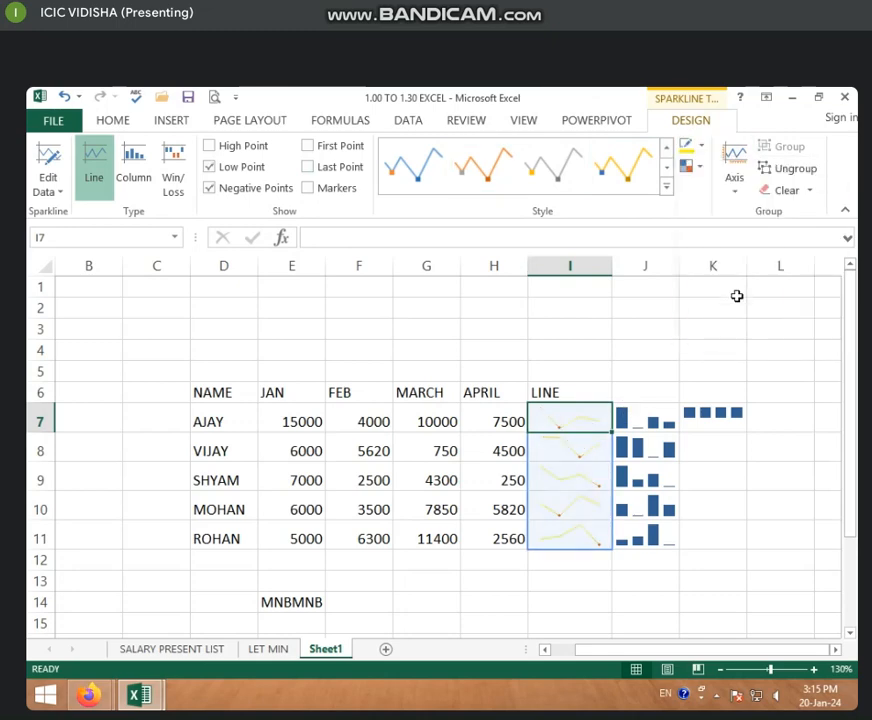
pyautogui.click(703, 147)
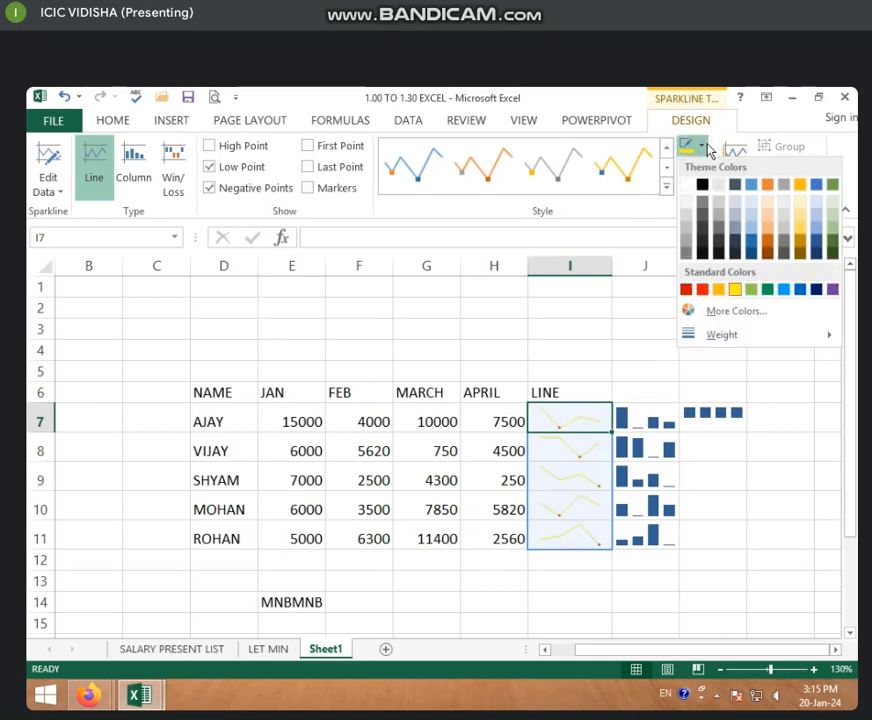
pyautogui.click(699, 291)
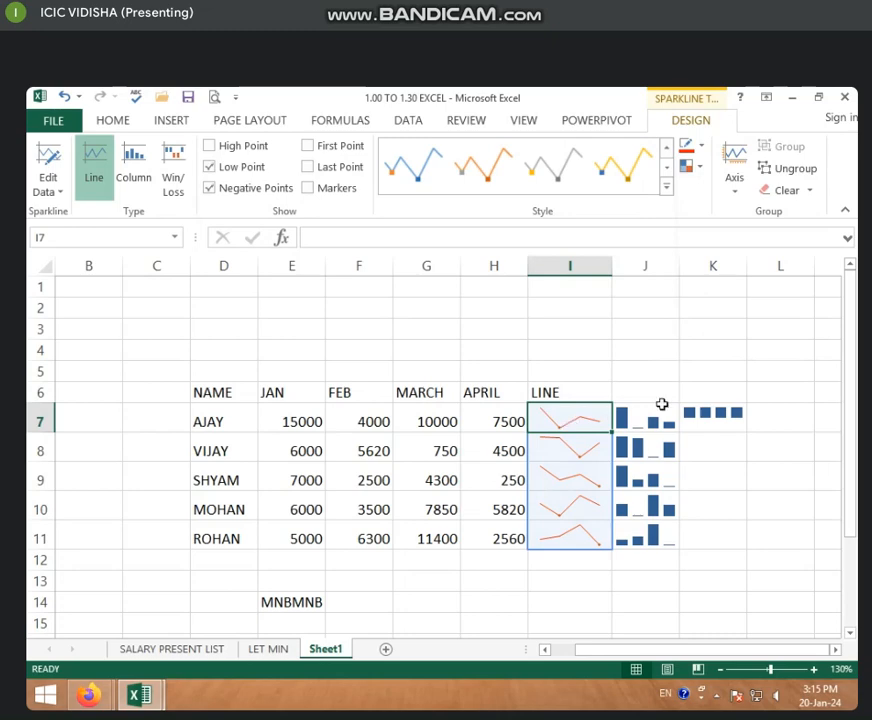
# - Set the line colour of the sparklines in column I to black
pyautogui.click(701, 147)
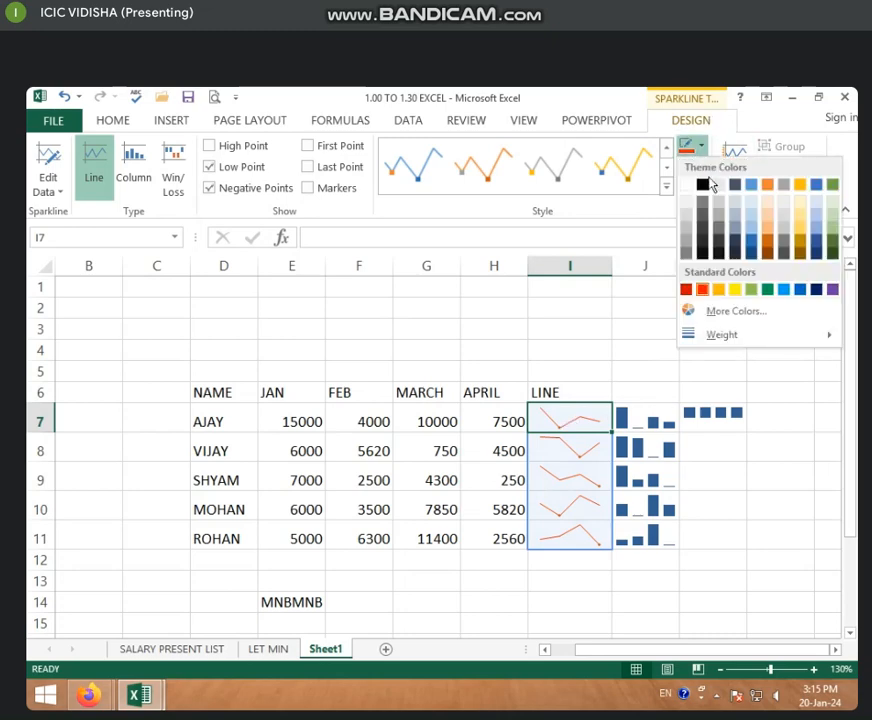
pyautogui.click(703, 185)
pyautogui.click(692, 166)
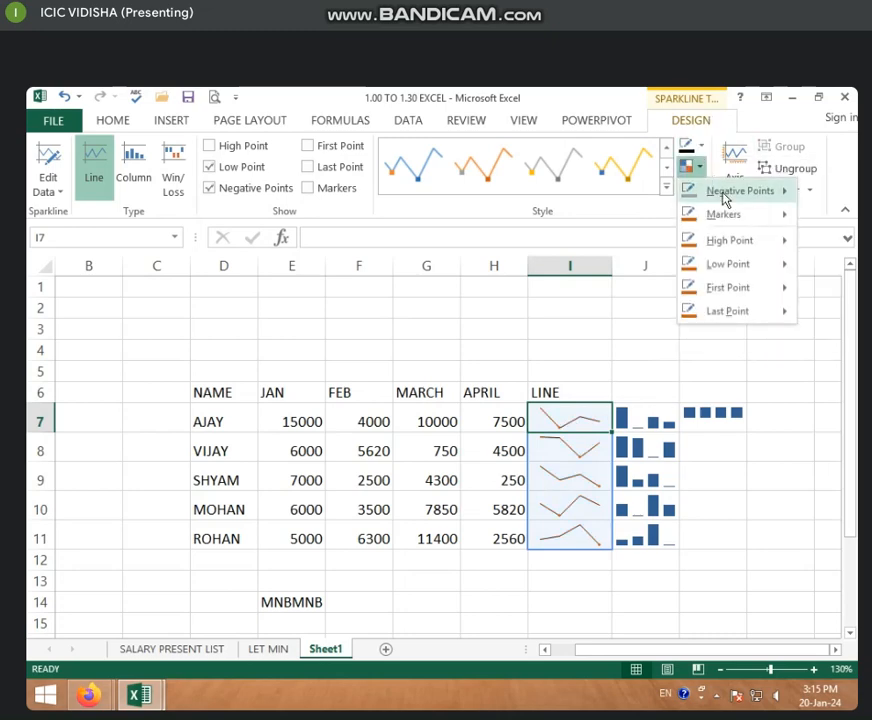
pyautogui.moveTo(726, 192)
# - Set the sparkline line weight to 3 pt and widen column I to about twice its width
pyautogui.click(703, 148)
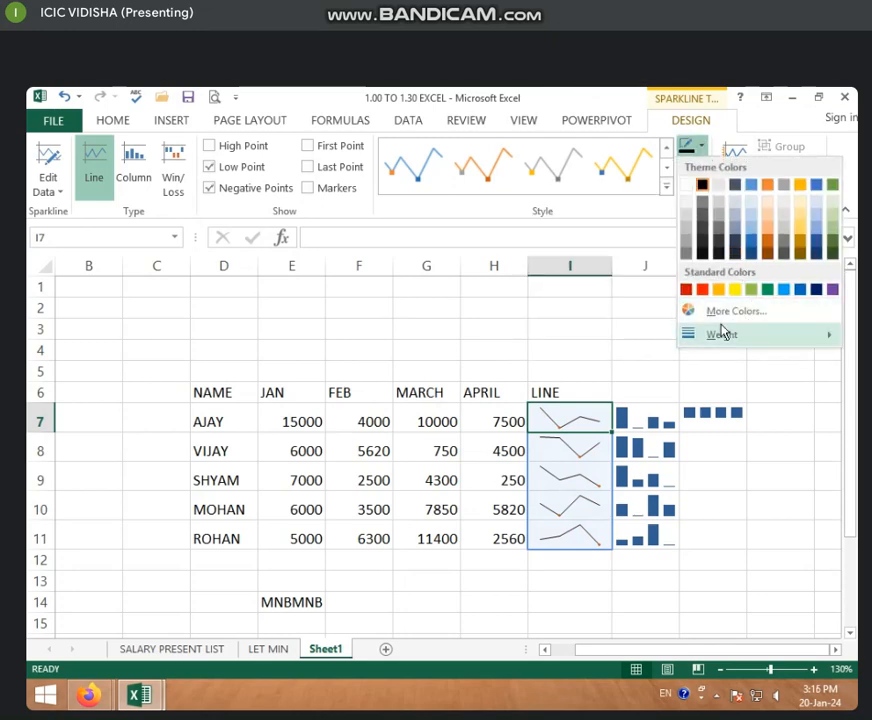
pyautogui.moveTo(724, 338)
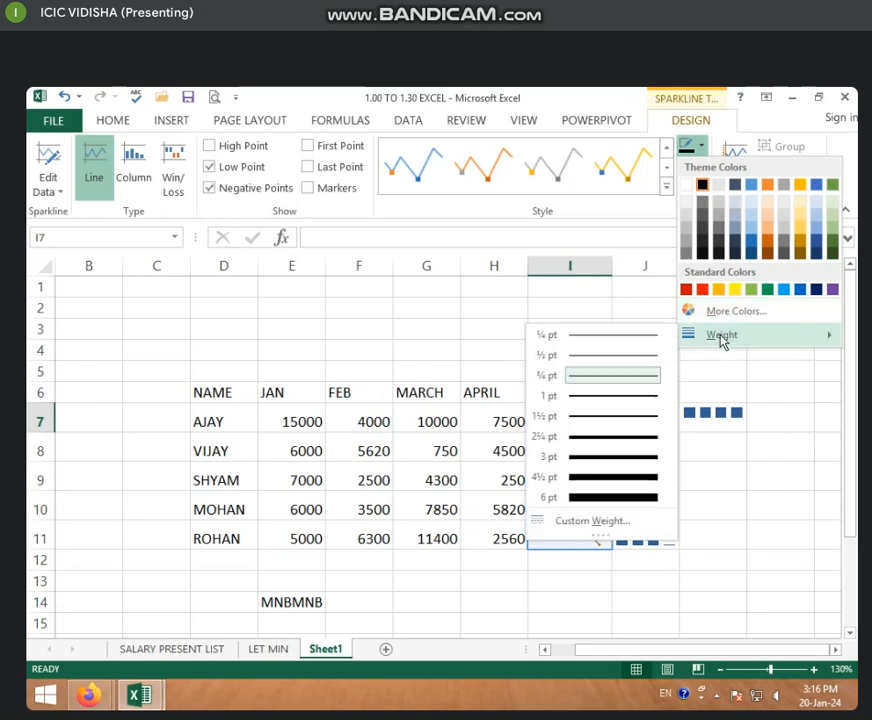
pyautogui.click(638, 456)
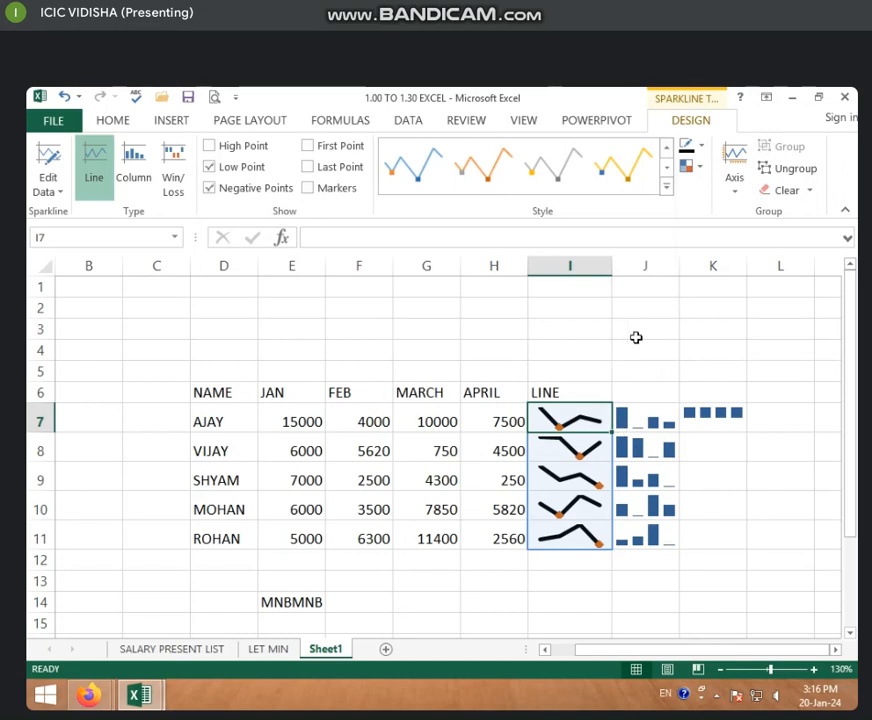
pyautogui.moveTo(612, 271); pyautogui.dragTo(697, 270)
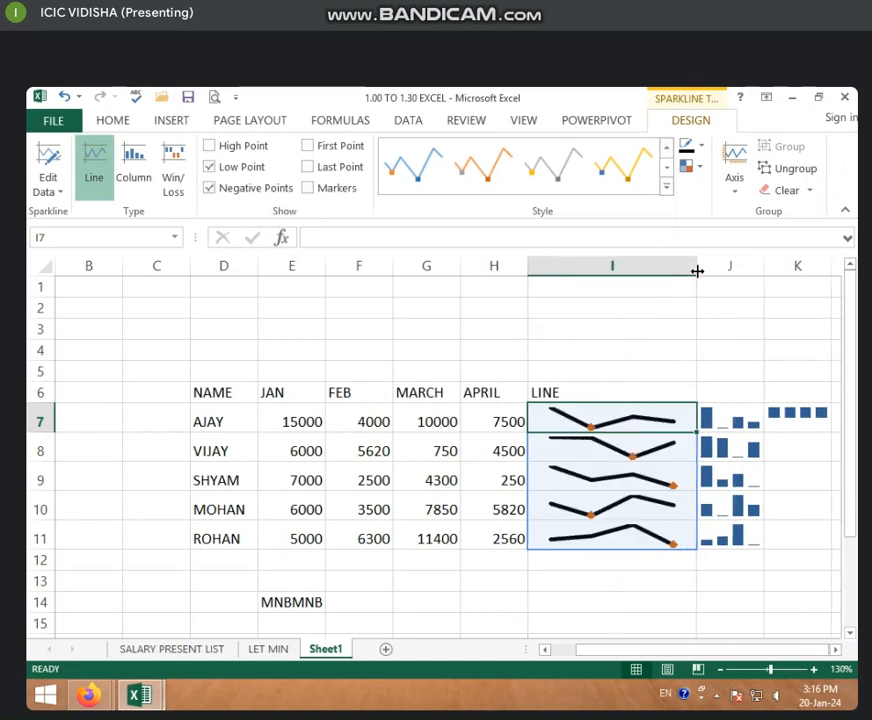
# - Set the negative points colour of the line sparklines to yellow
pyautogui.click(689, 166)
pyautogui.moveTo(715, 197)
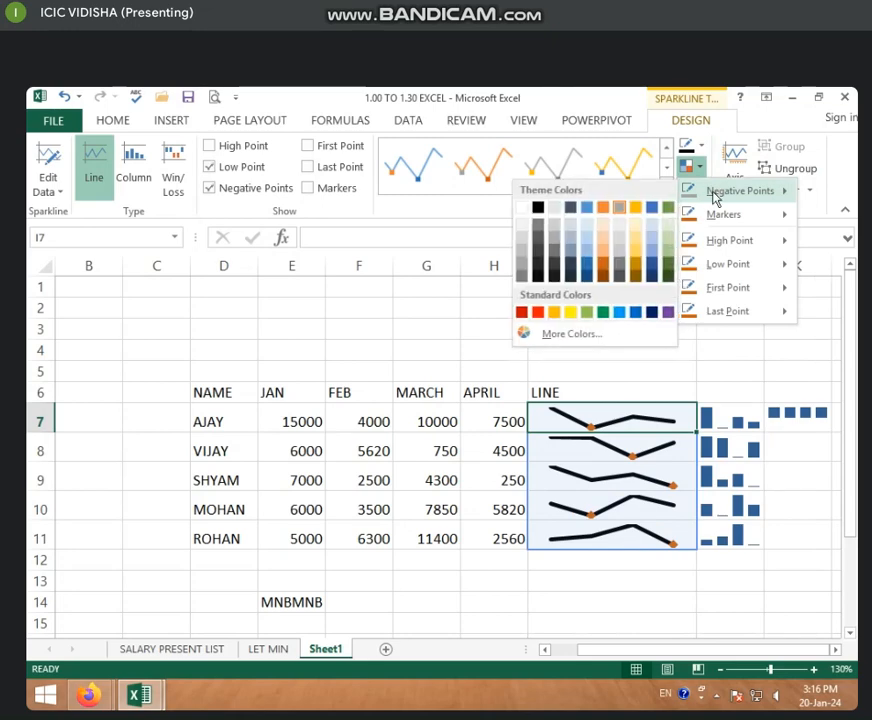
pyautogui.click(567, 313)
pyautogui.click(502, 422)
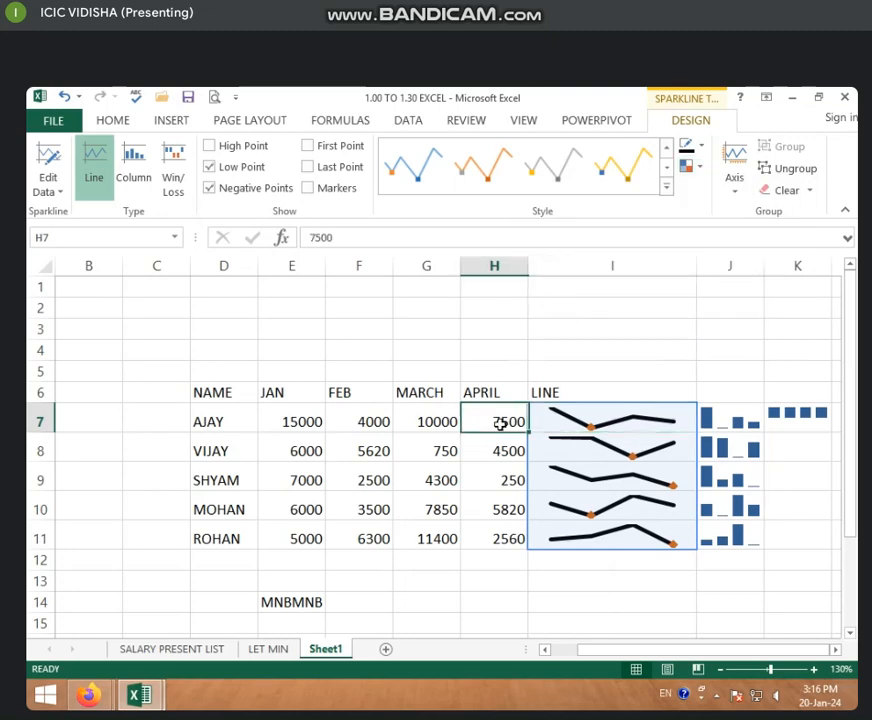
pyautogui.press('Down')
pyautogui.press('Left')
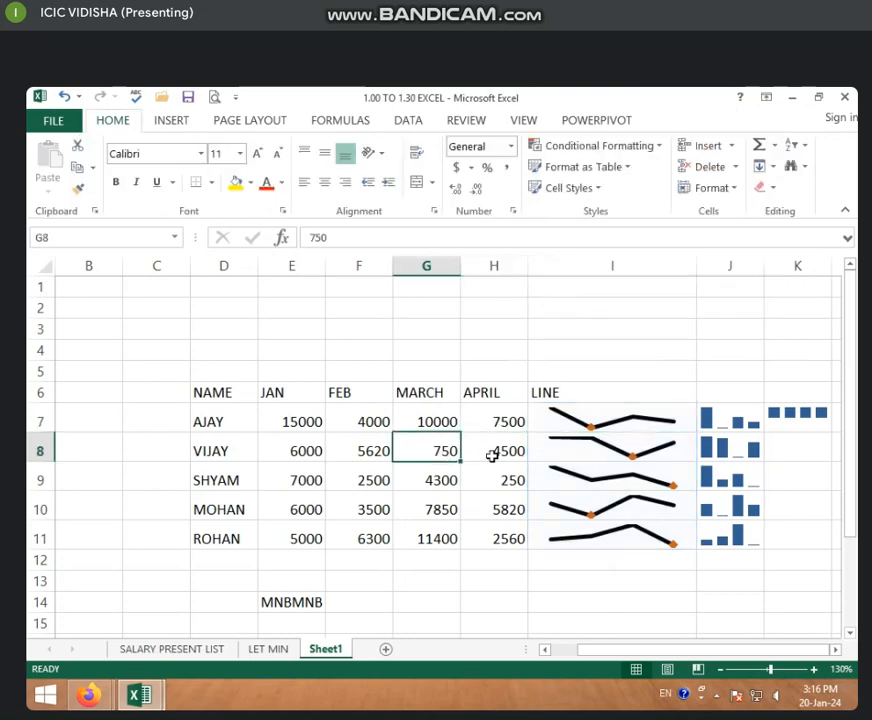
# - Show markers on all data points of the line sparklines in column I and colour them yellow
pyautogui.click(661, 447)
pyautogui.click(623, 418)
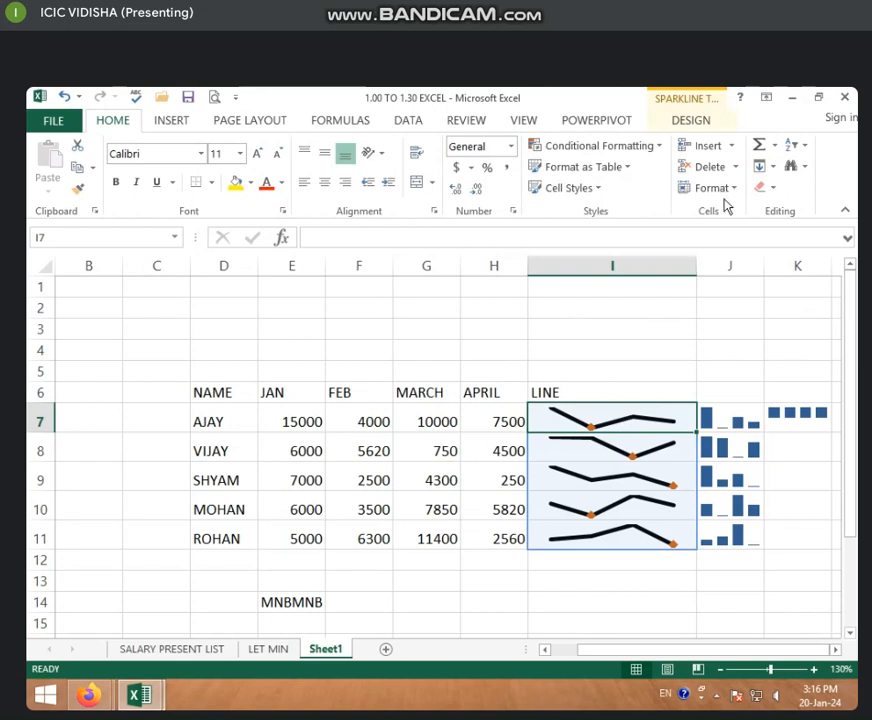
pyautogui.click(706, 123)
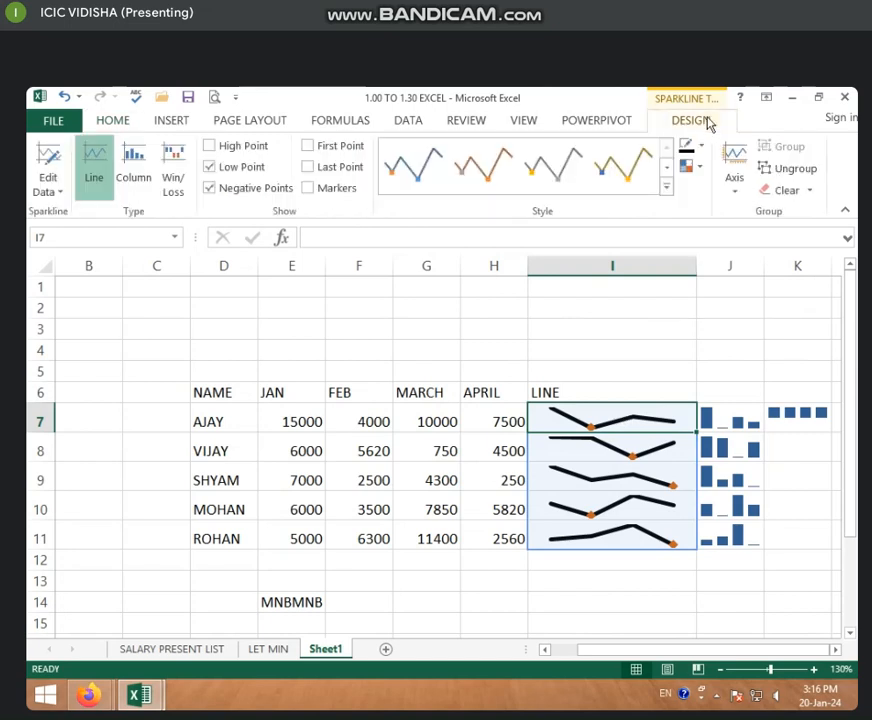
pyautogui.click(688, 166)
pyautogui.moveTo(718, 222)
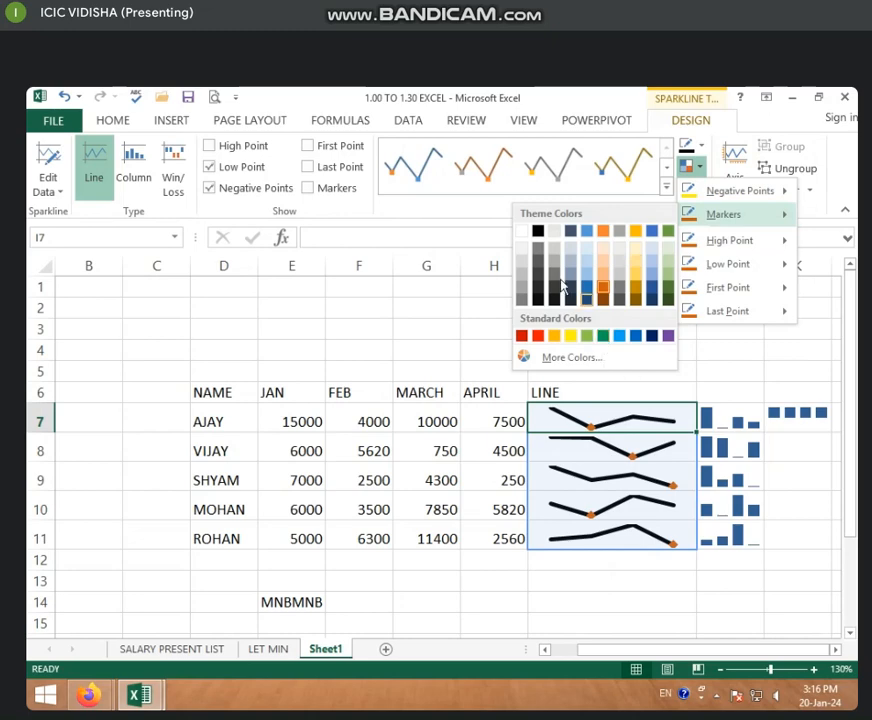
pyautogui.click(318, 193)
pyautogui.click(698, 168)
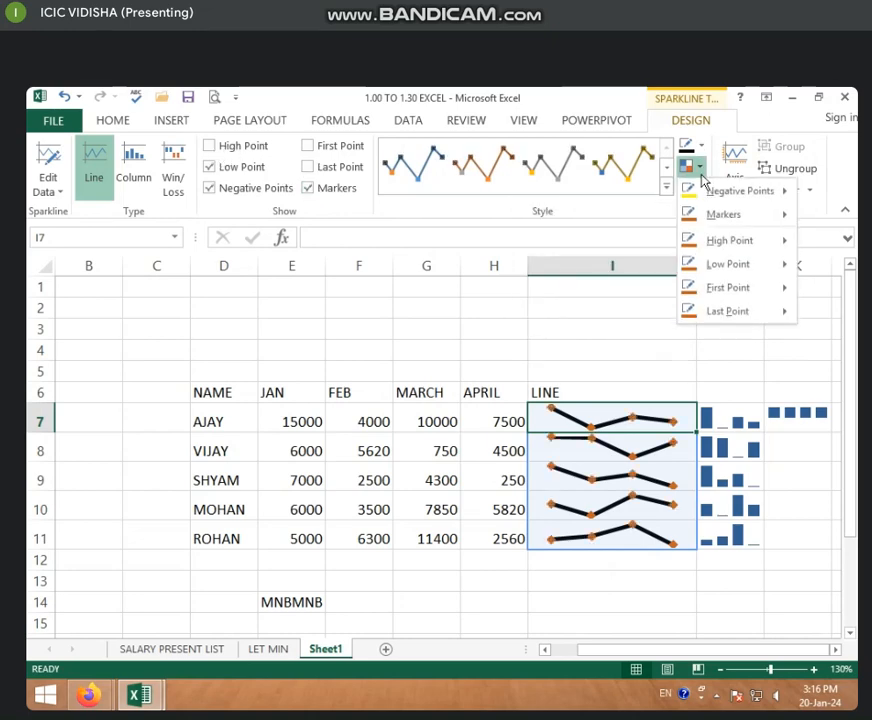
pyautogui.moveTo(712, 216)
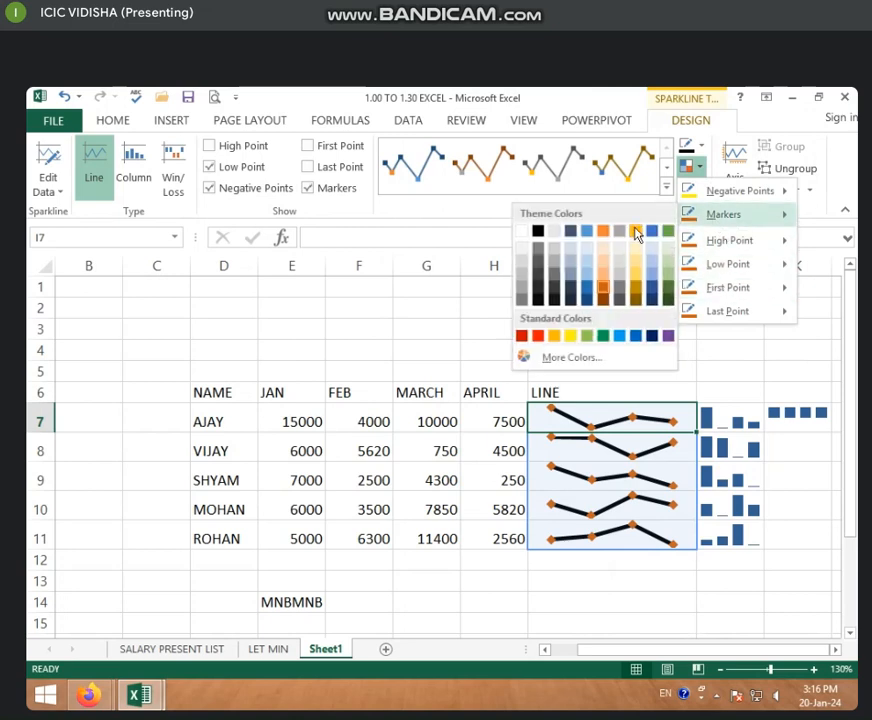
pyautogui.click(577, 337)
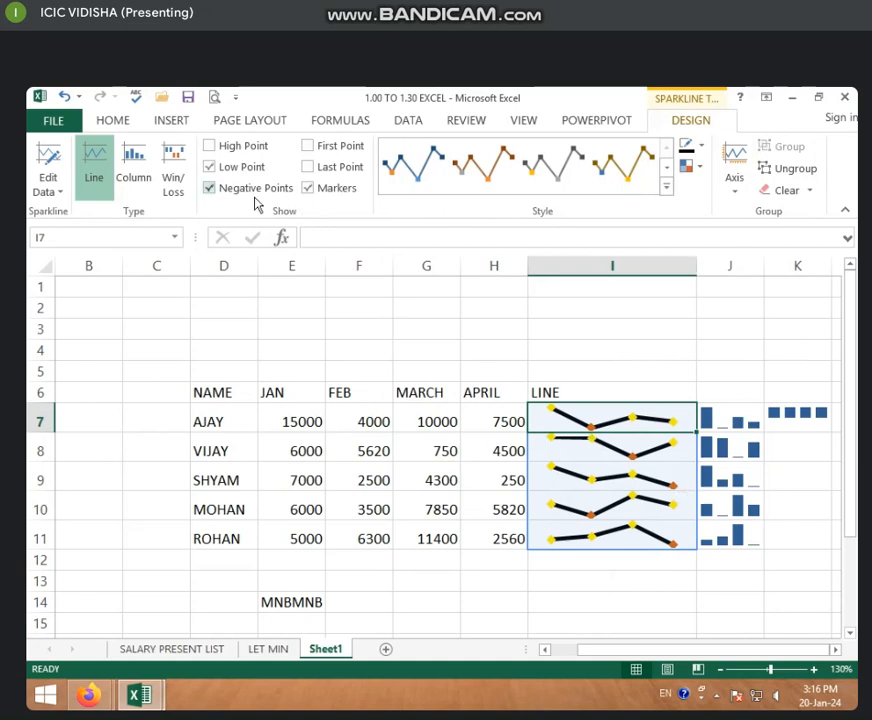
# - Hide the negative and low points on the line sparklines and set the high point colour to red
pyautogui.click(221, 192)
pyautogui.click(211, 168)
pyautogui.click(702, 168)
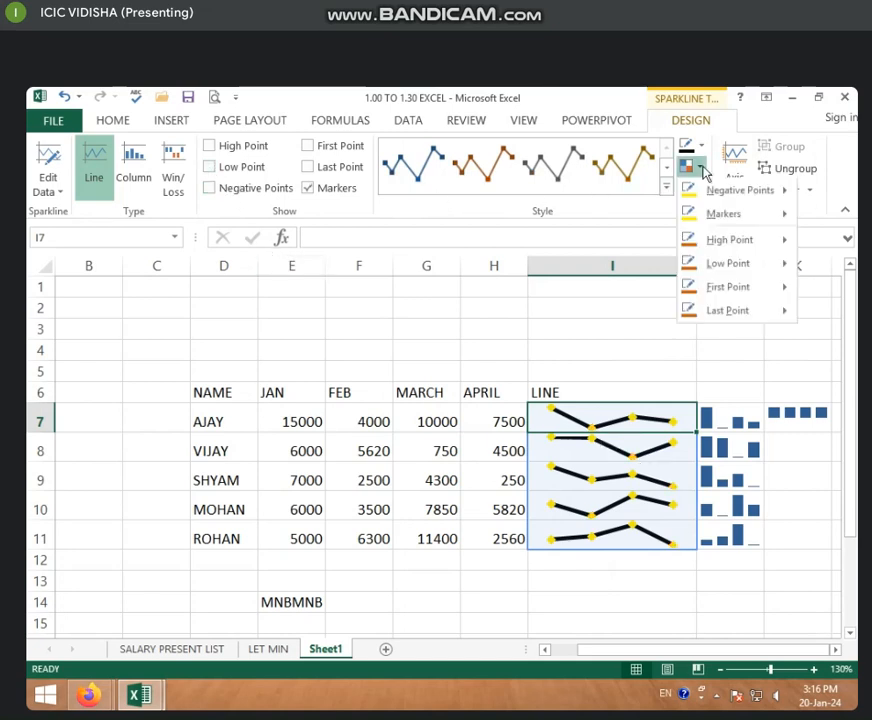
pyautogui.moveTo(689, 220)
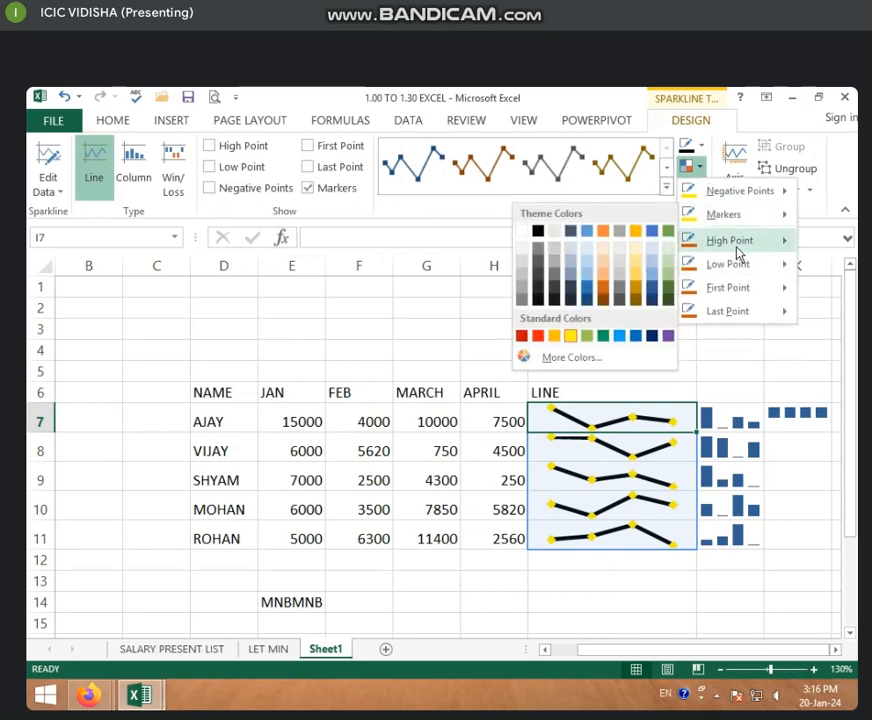
pyautogui.moveTo(737, 250)
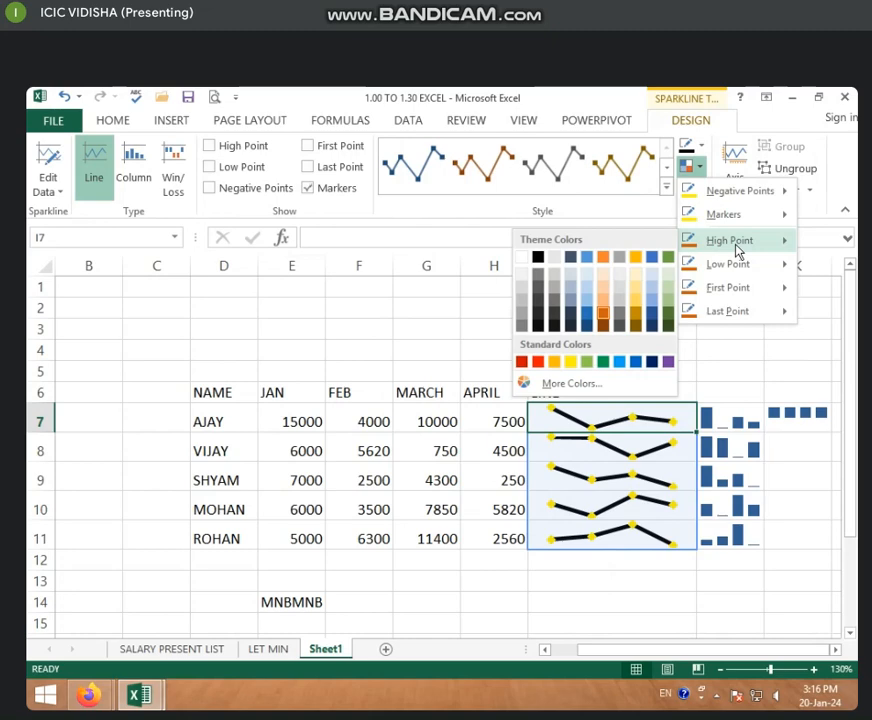
pyautogui.click(538, 361)
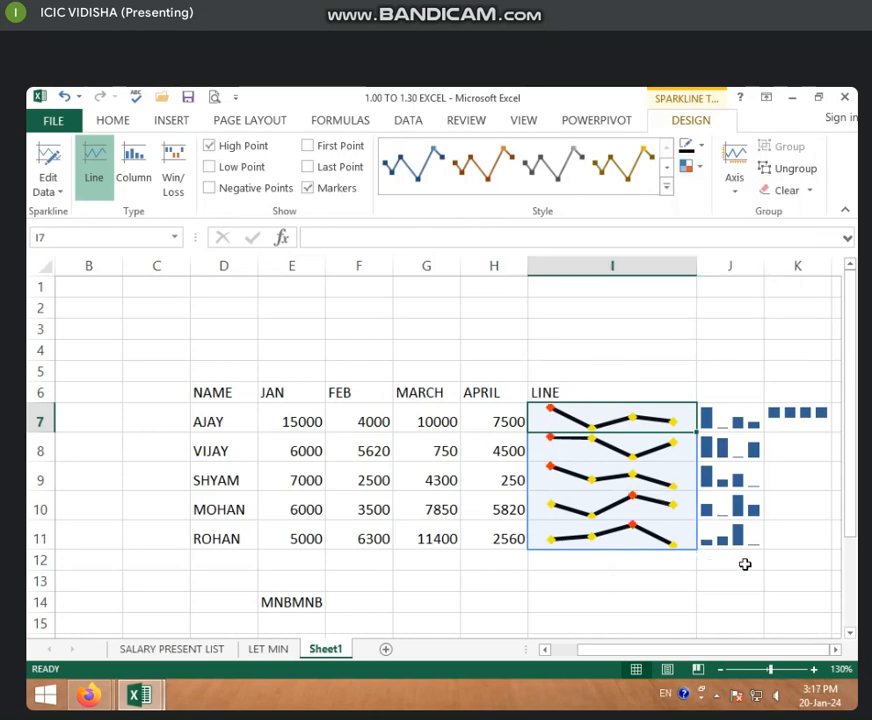
pyautogui.click(689, 166)
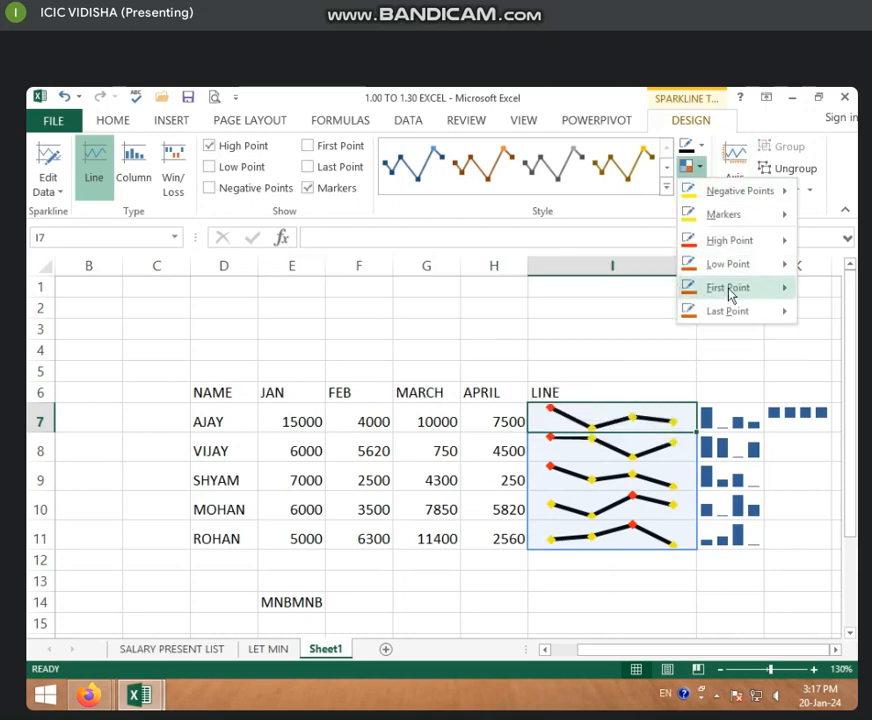
pyautogui.moveTo(729, 292)
pyautogui.moveTo(731, 316)
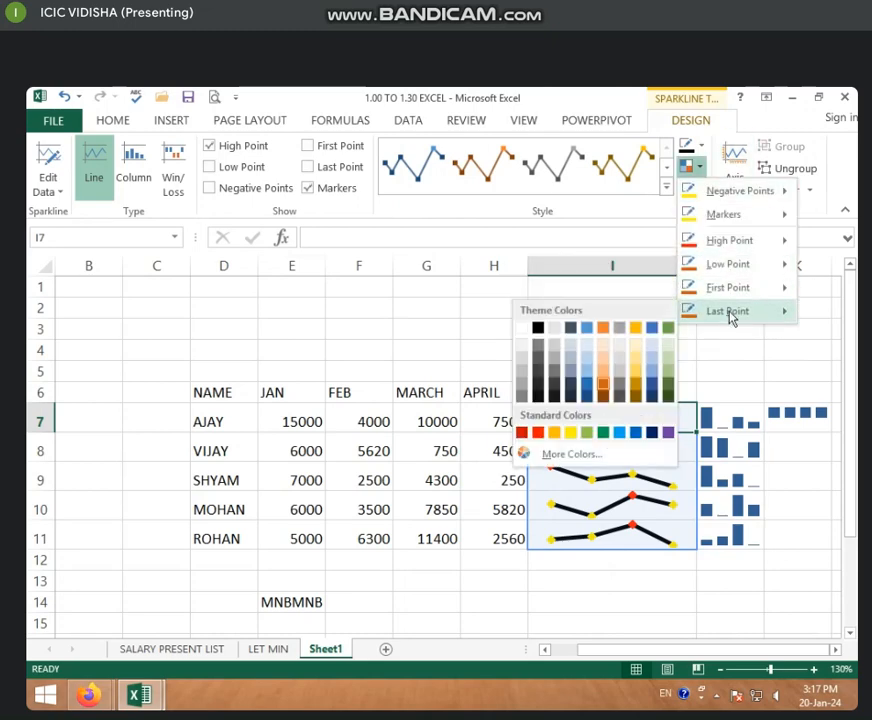
pyautogui.click(701, 147)
pyautogui.click(743, 198)
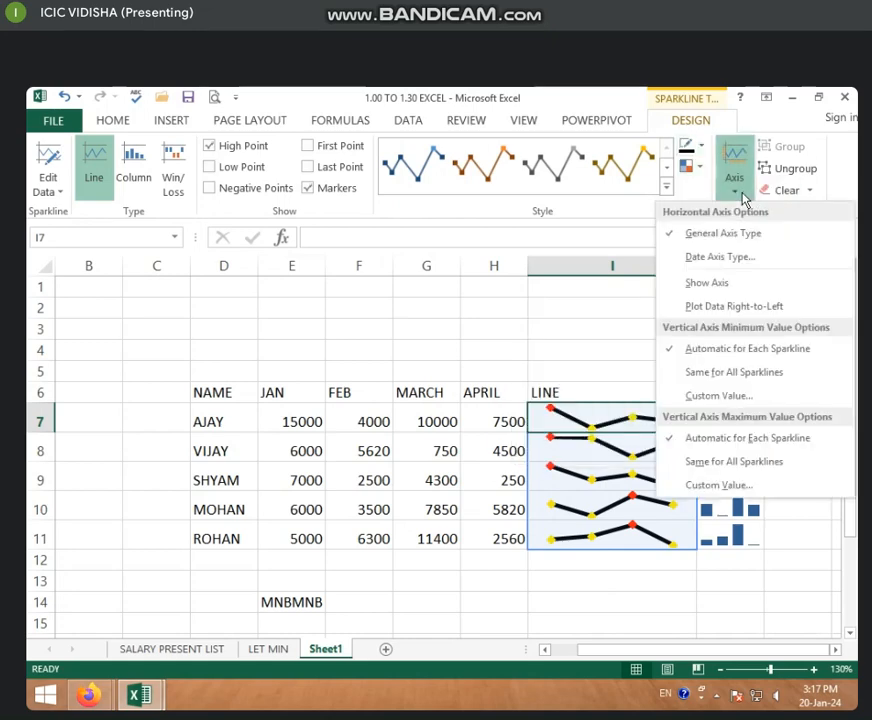
pyautogui.click(719, 258)
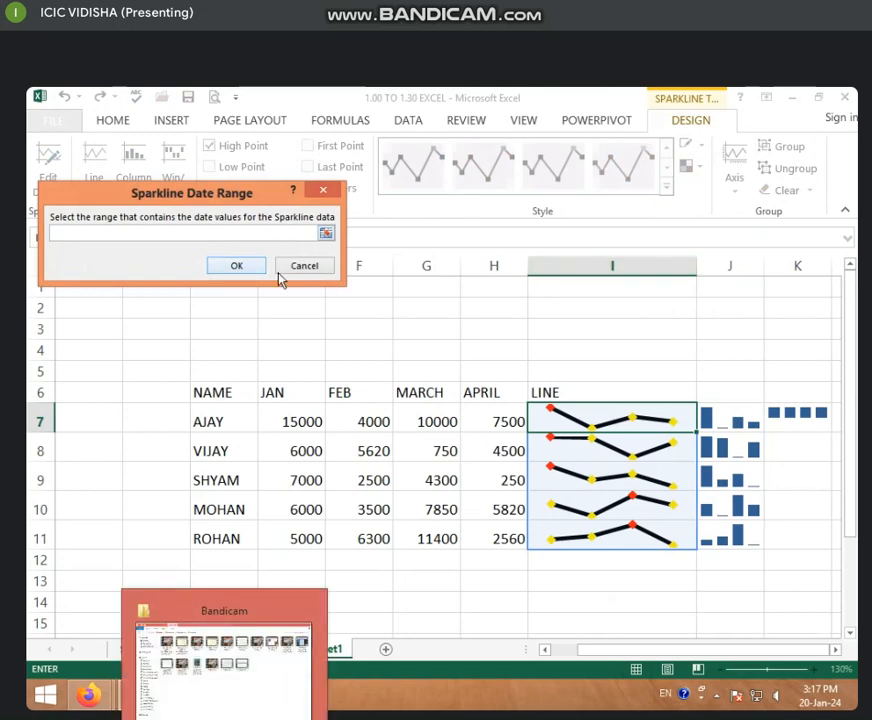
pyautogui.click(304, 265)
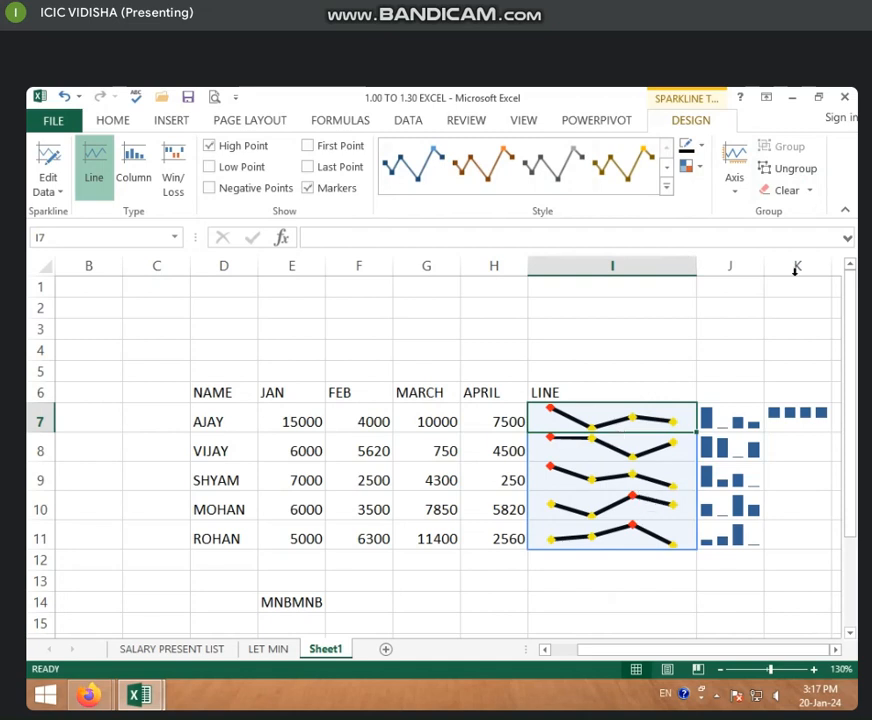
# - Ungroup the line sparklines and apply Sparkline Style Accent 4, Darker 25% to the sparkline in I7 only
pyautogui.click(808, 172)
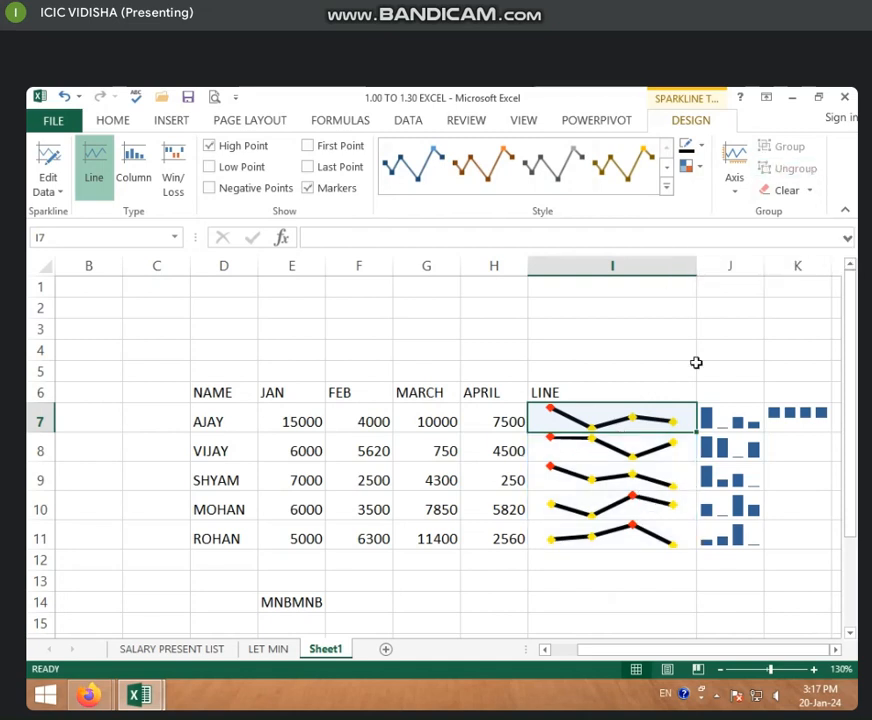
pyautogui.click(666, 186)
pyautogui.click(568, 228)
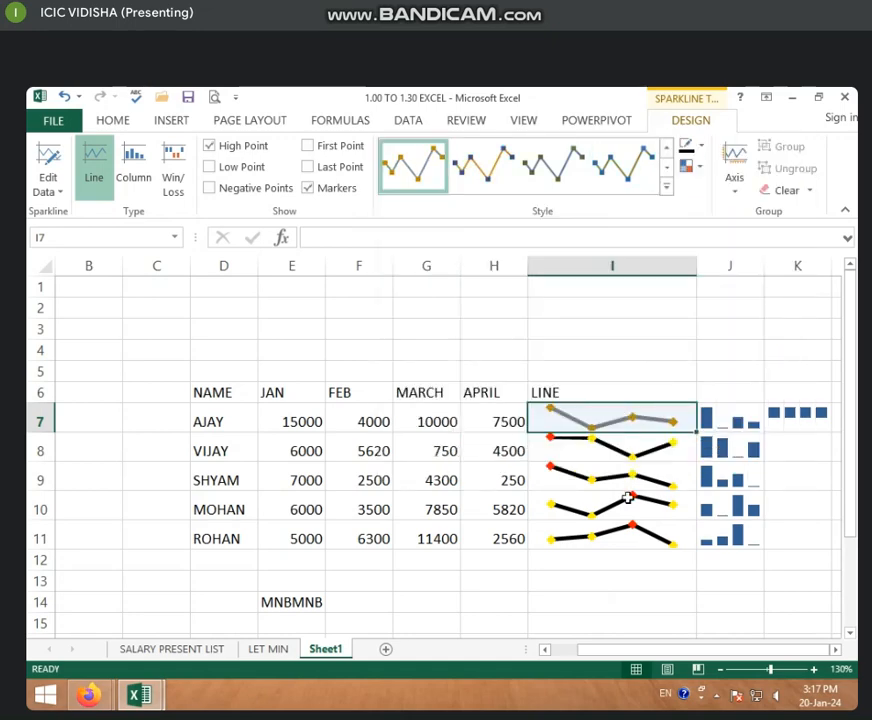
# - Group the sparklines in I7:I11 so that all of them share the style of I7
pyautogui.moveTo(596, 415); pyautogui.dragTo(653, 500)
pyautogui.click(787, 147)
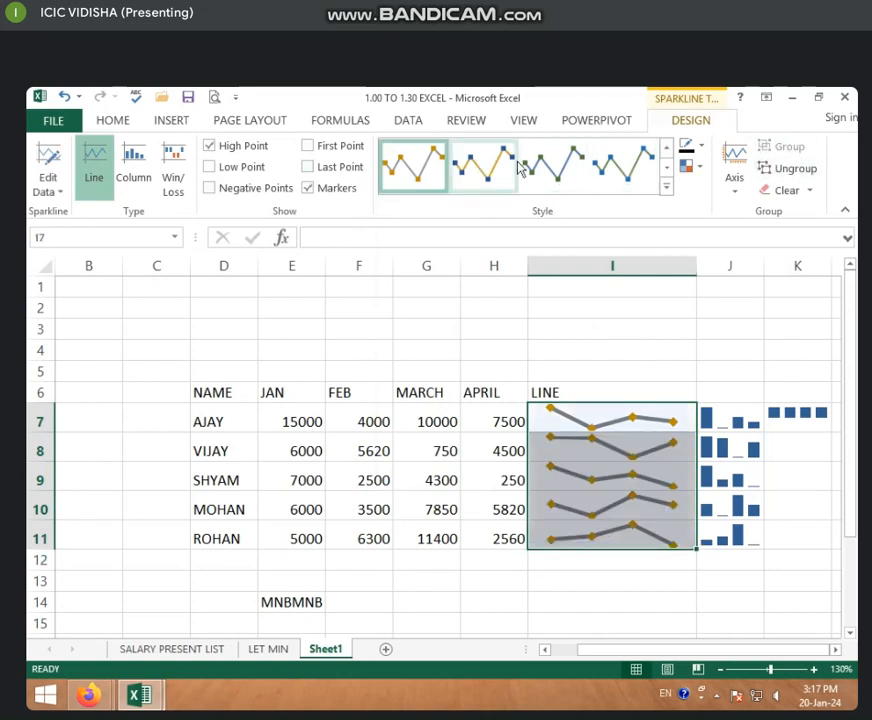
pyautogui.click(692, 166)
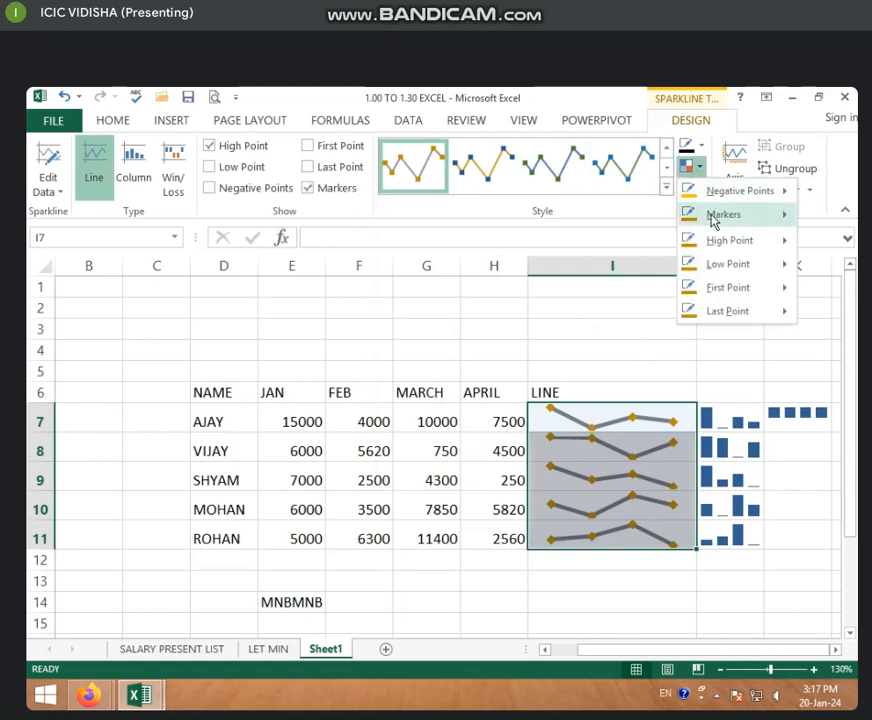
pyautogui.click(471, 240)
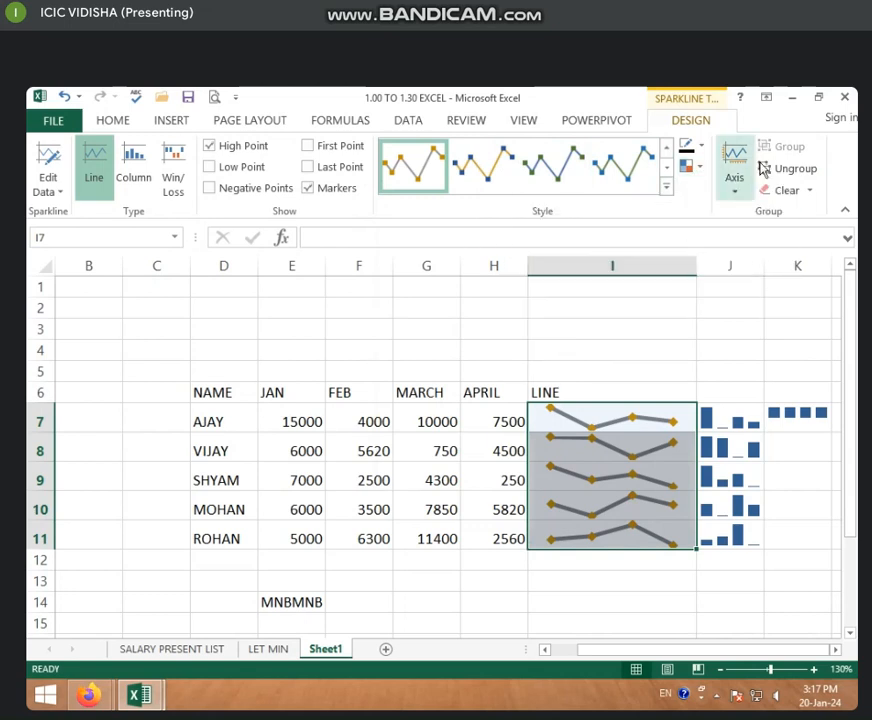
# - Ungroup the sparklines in I7:I11 and hide the markers and the high point on the I7 sparkline only
pyautogui.click(790, 169)
pyautogui.click(677, 424)
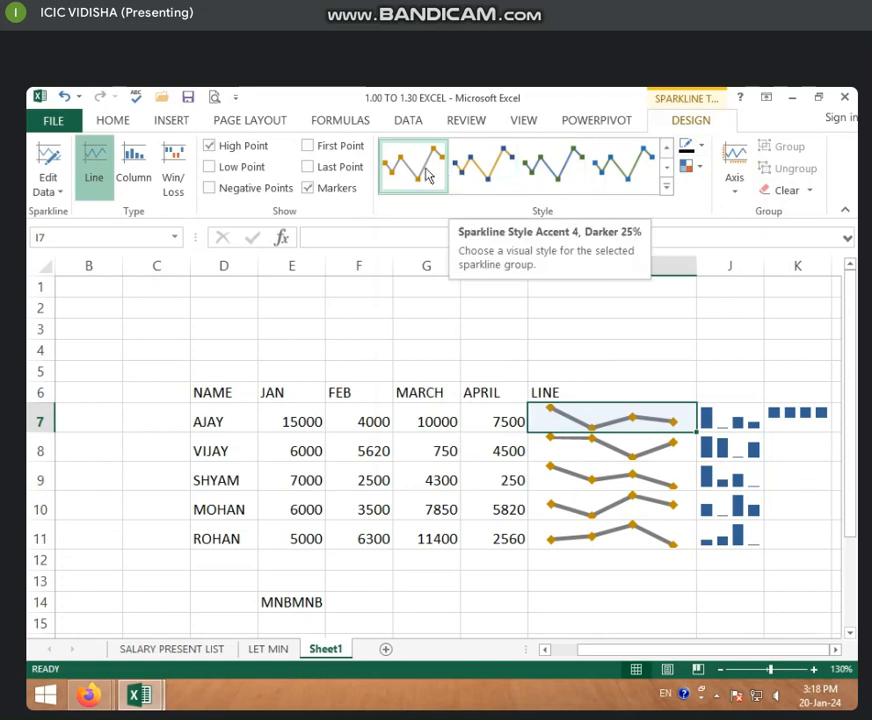
pyautogui.click(316, 189)
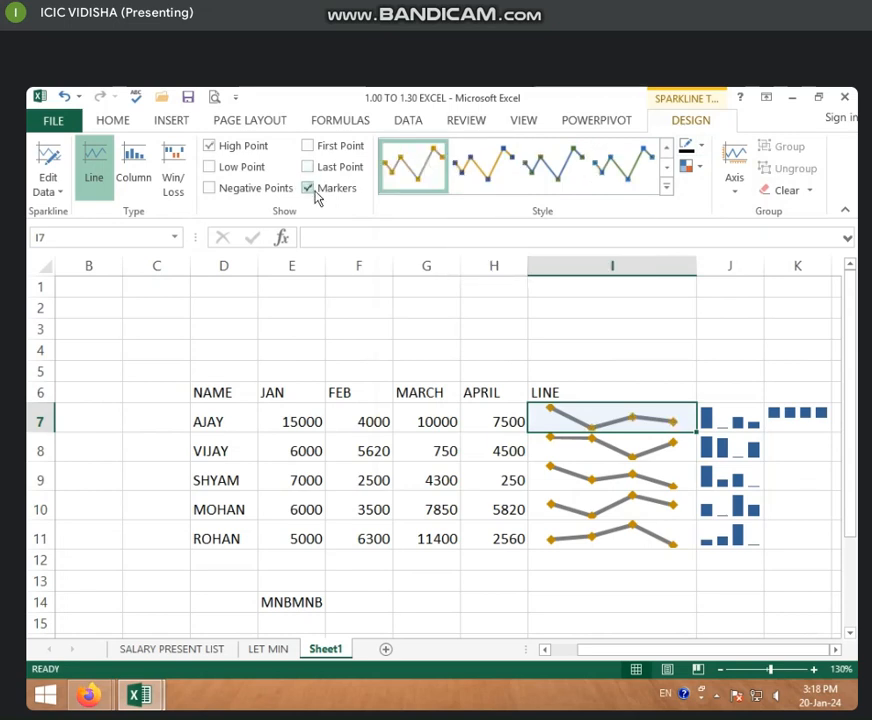
pyautogui.click(220, 152)
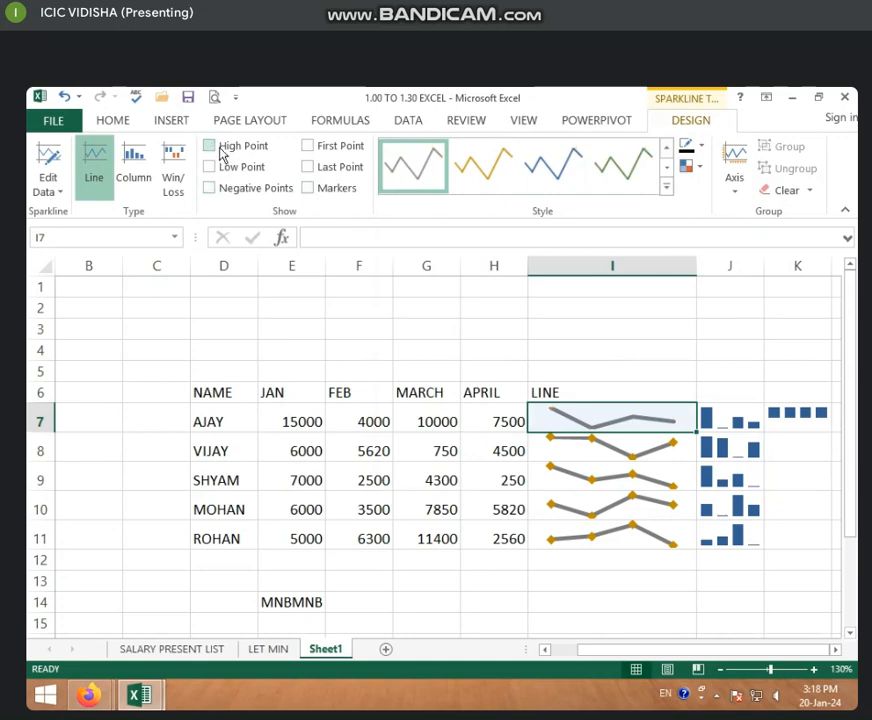
# - Regroup the sparklines in I7:I11 so that all of them take the marker-free format of I7
pyautogui.moveTo(607, 418); pyautogui.dragTo(630, 540)
pyautogui.click(762, 150)
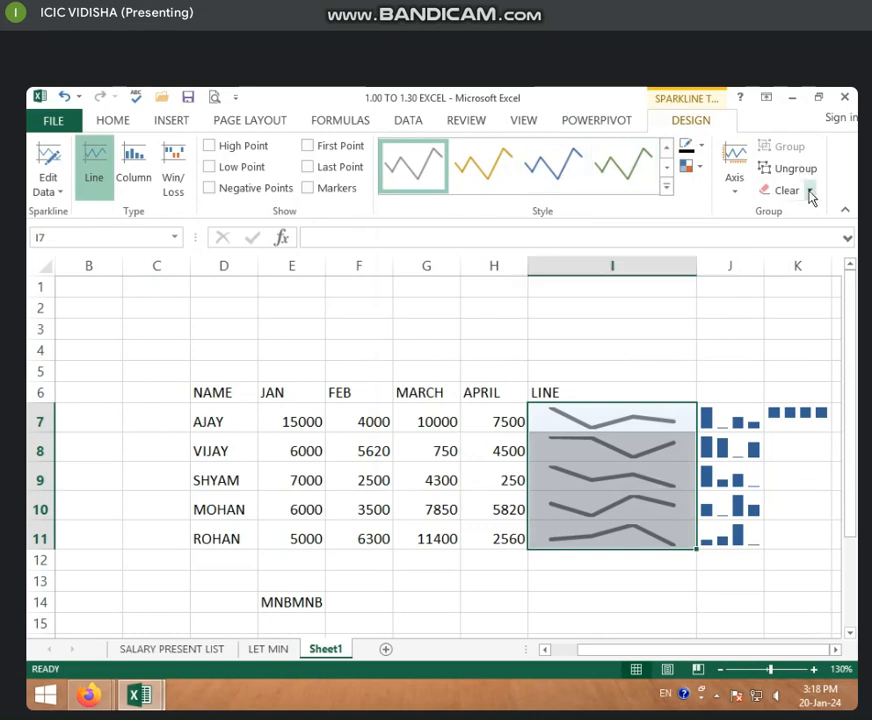
pyautogui.click(626, 422)
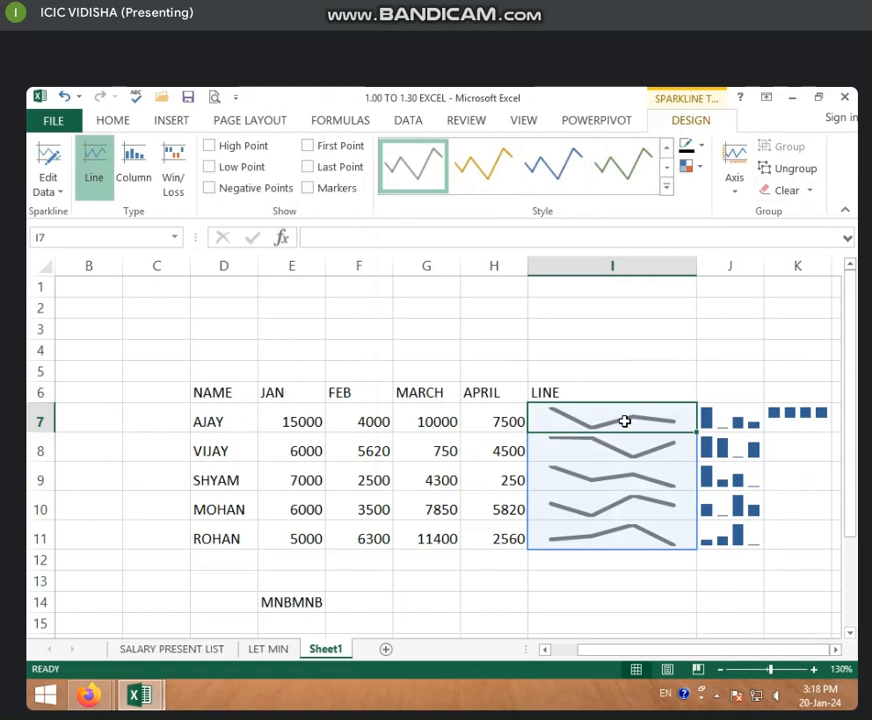
# - Clear the line sparklines from I7:I11 and undo their removal
pyautogui.moveTo(624, 421); pyautogui.dragTo(633, 518)
pyautogui.moveTo(639, 543); pyautogui.dragTo(639, 543)
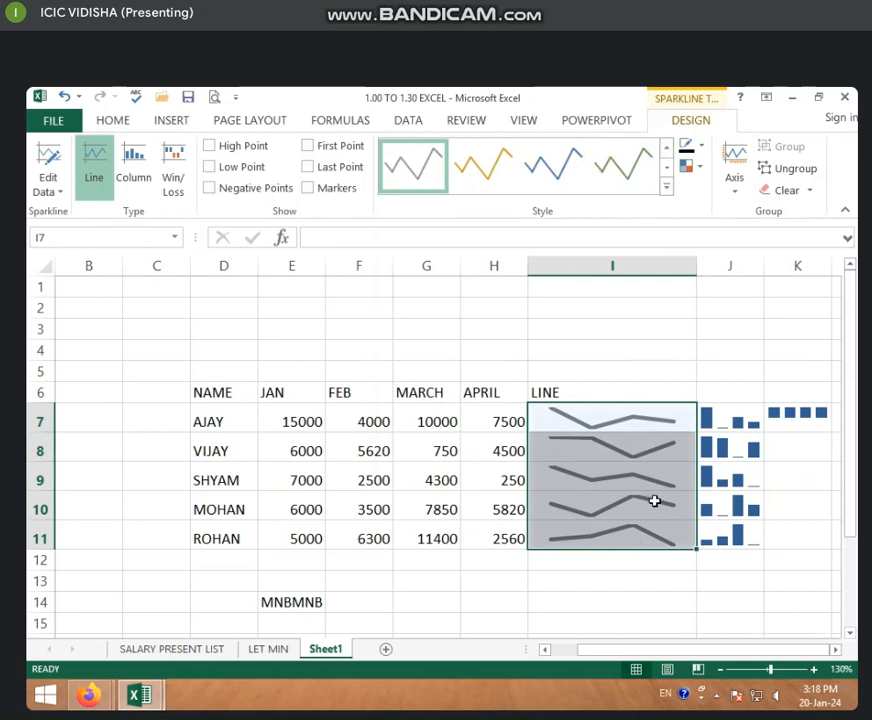
pyautogui.click(788, 191)
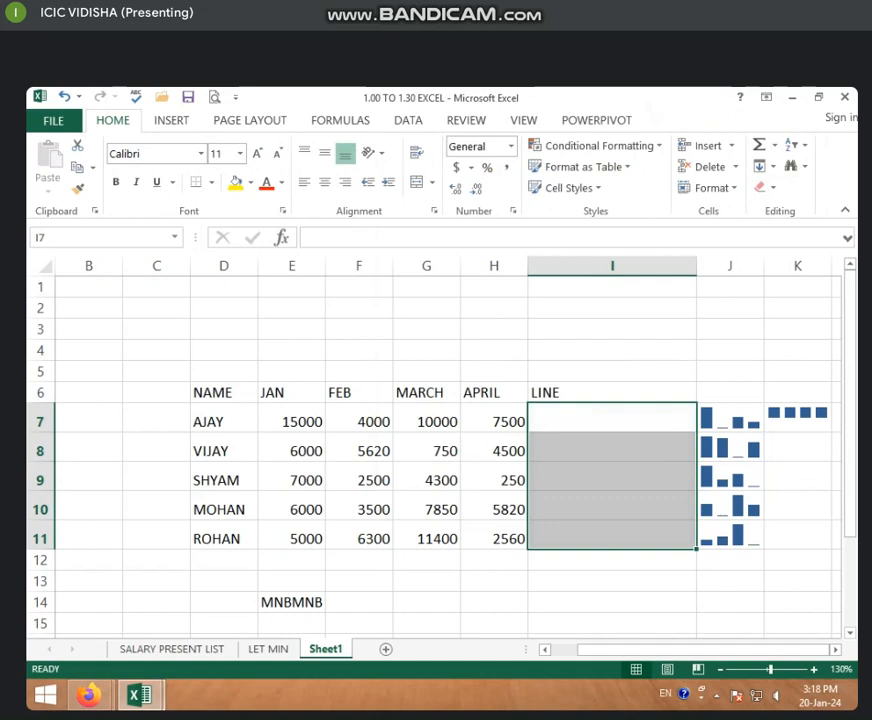
pyautogui.hotkey('ctrl', 'z')
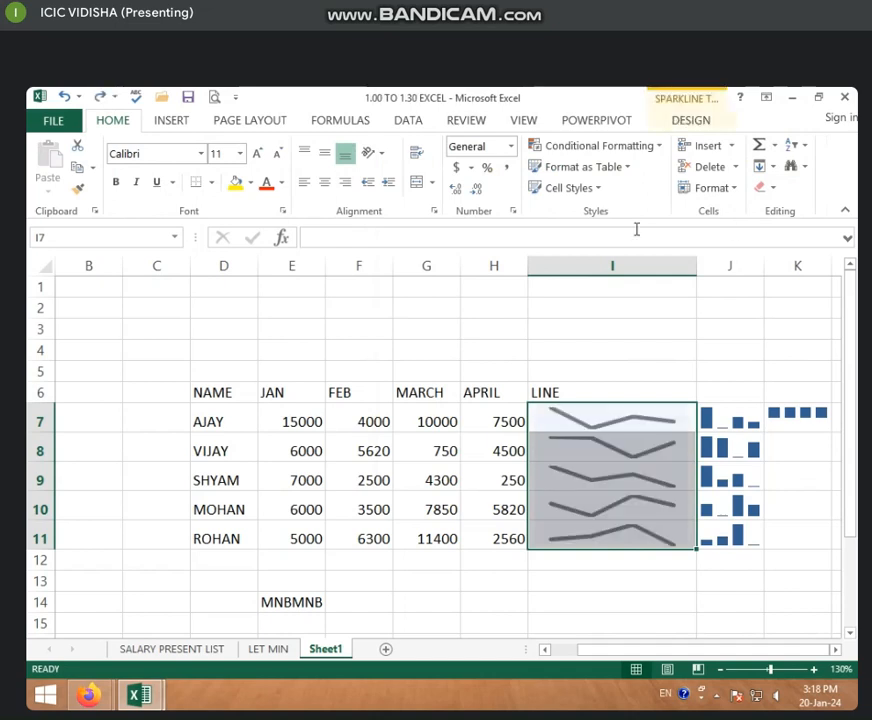
# - Clear only the selected sparkline in I7, leaving the rest of its group, and undo that removal
pyautogui.click(632, 392)
pyautogui.moveTo(600, 428); pyautogui.dragTo(612, 540)
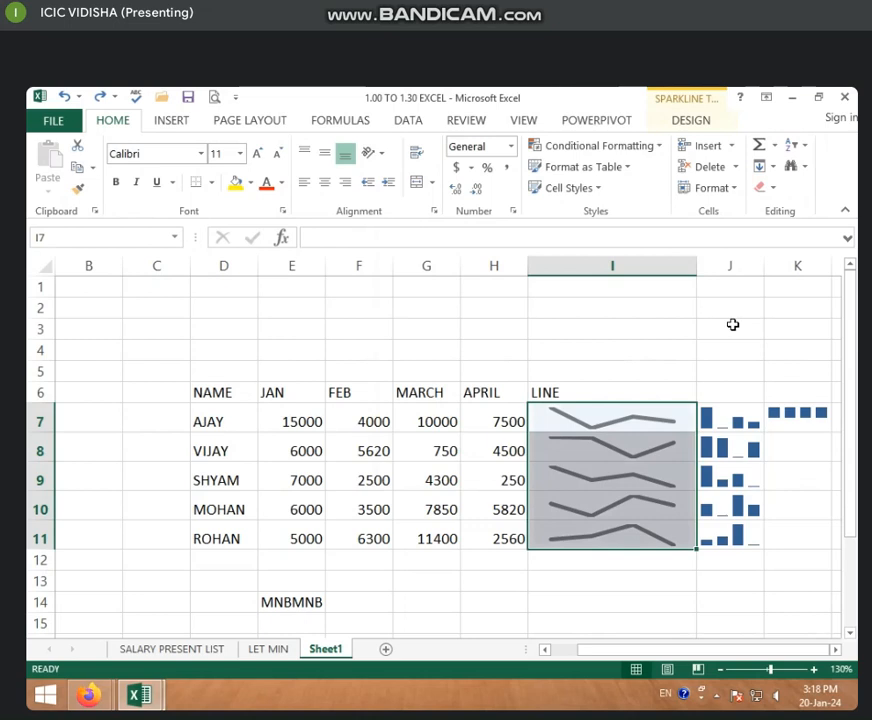
pyautogui.click(772, 190)
pyautogui.click(695, 121)
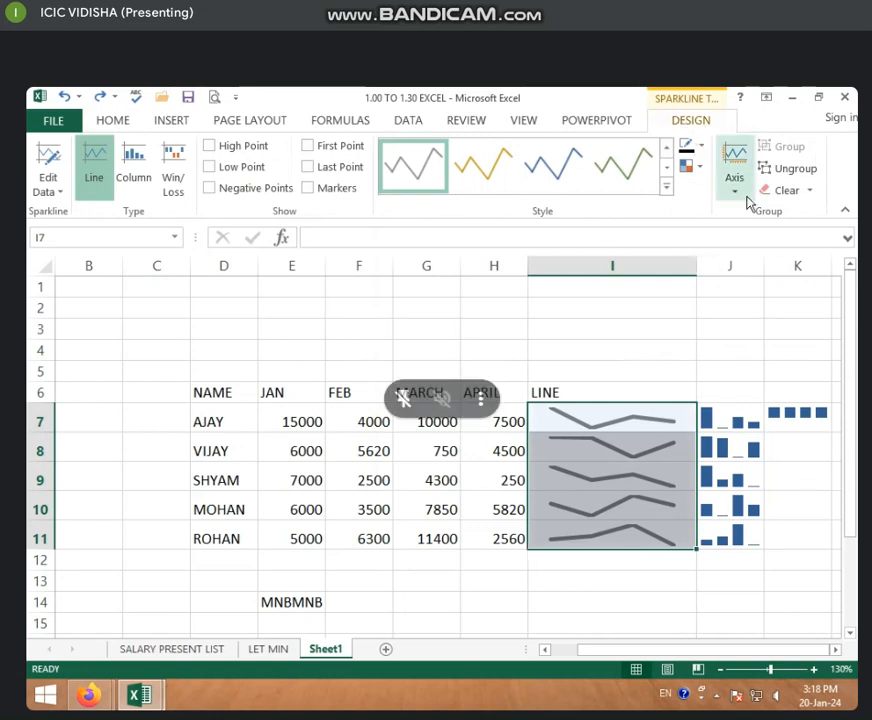
pyautogui.click(811, 191)
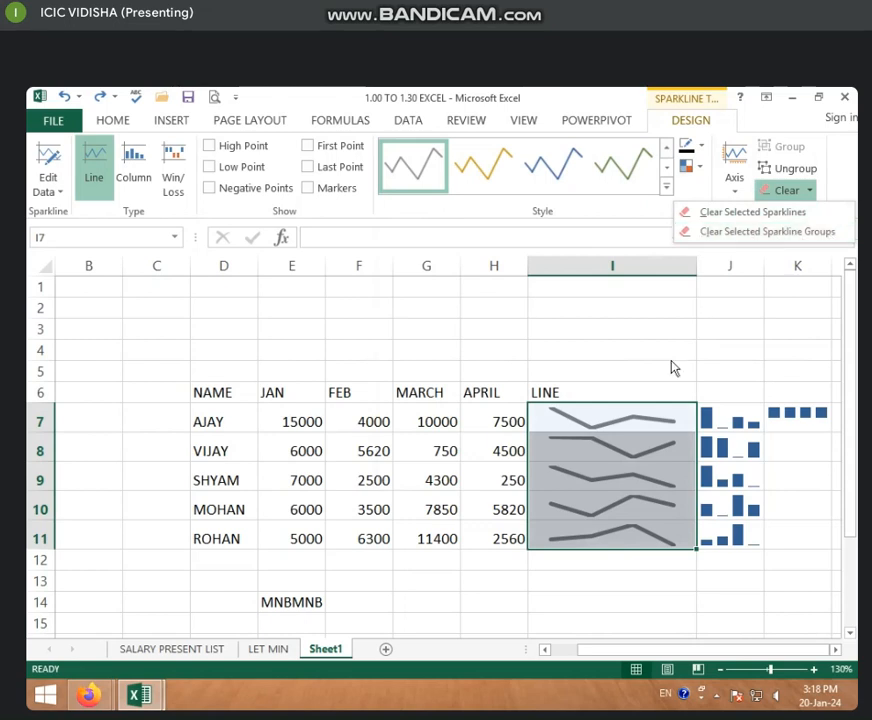
pyautogui.click(604, 405)
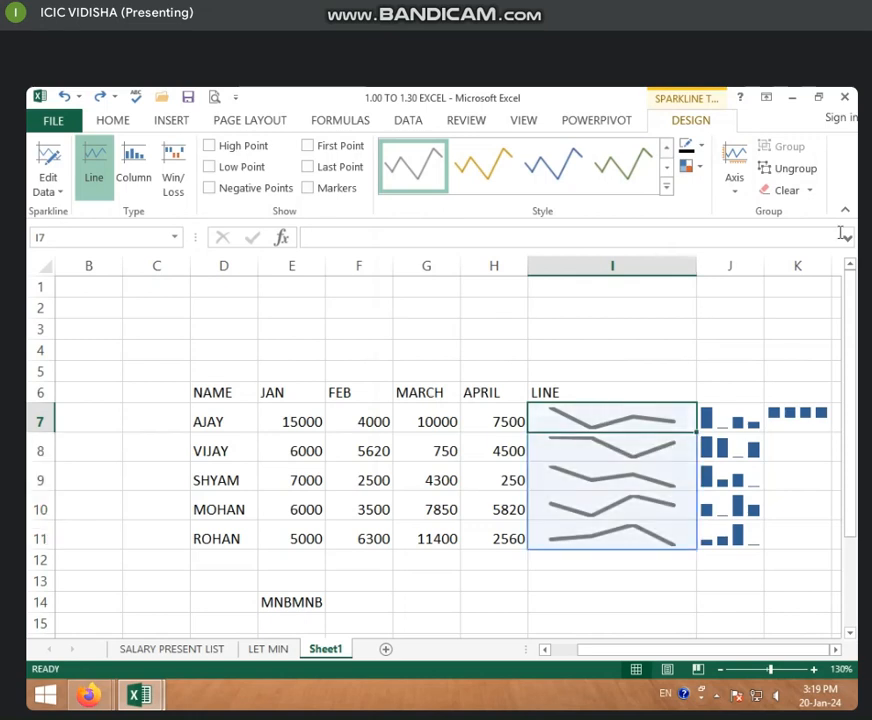
pyautogui.click(800, 190)
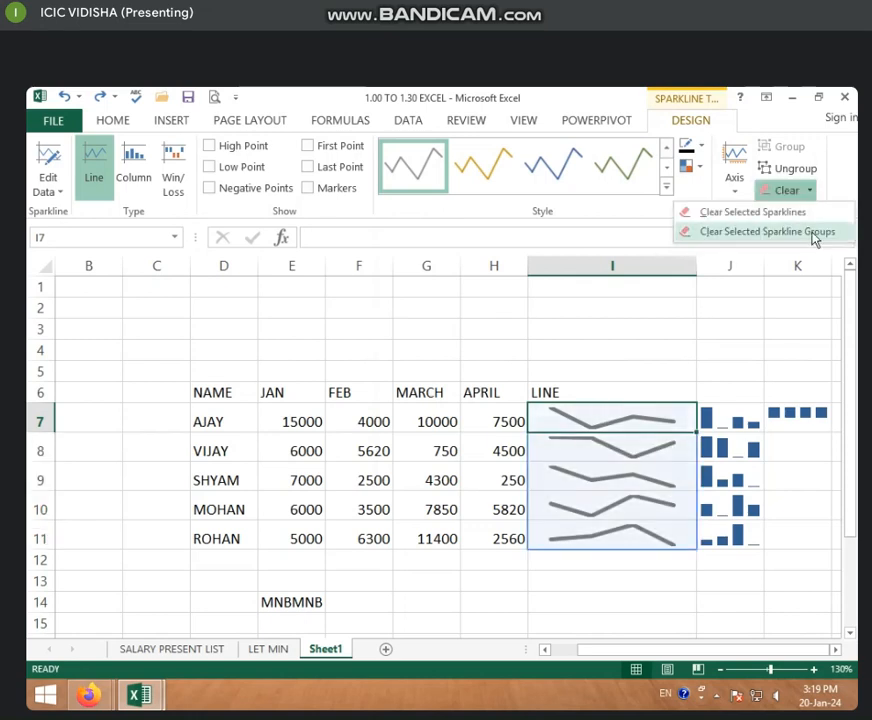
pyautogui.click(756, 214)
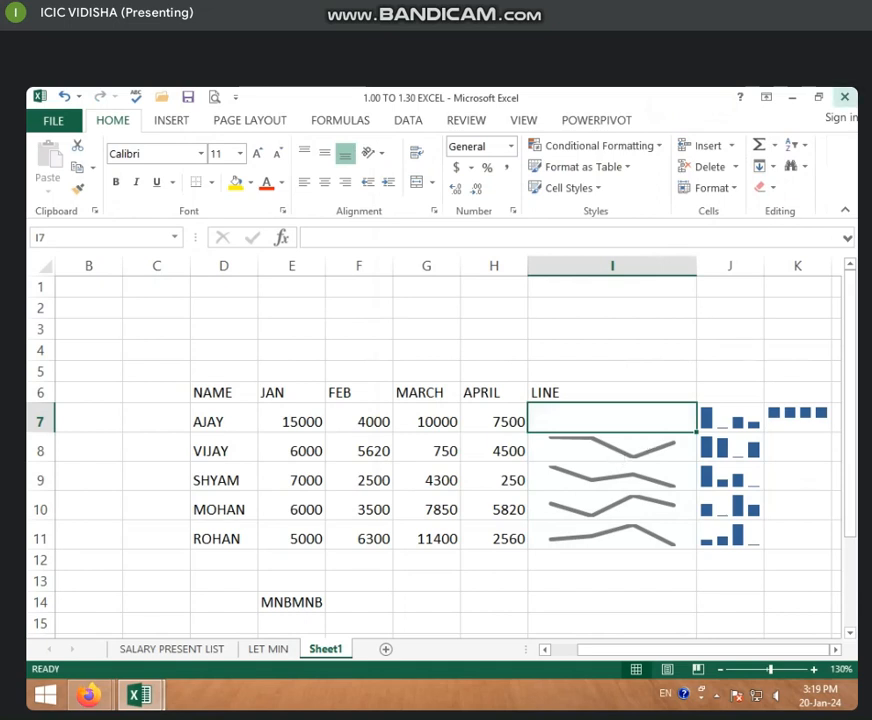
pyautogui.hotkey('ctrl', 'z')
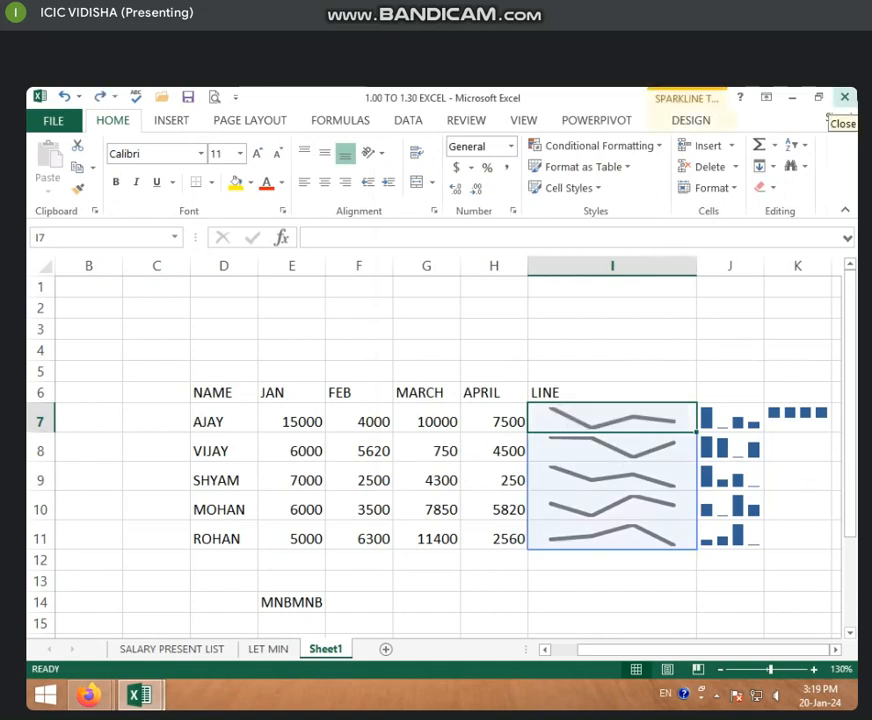
pyautogui.click(768, 188)
pyautogui.click(716, 124)
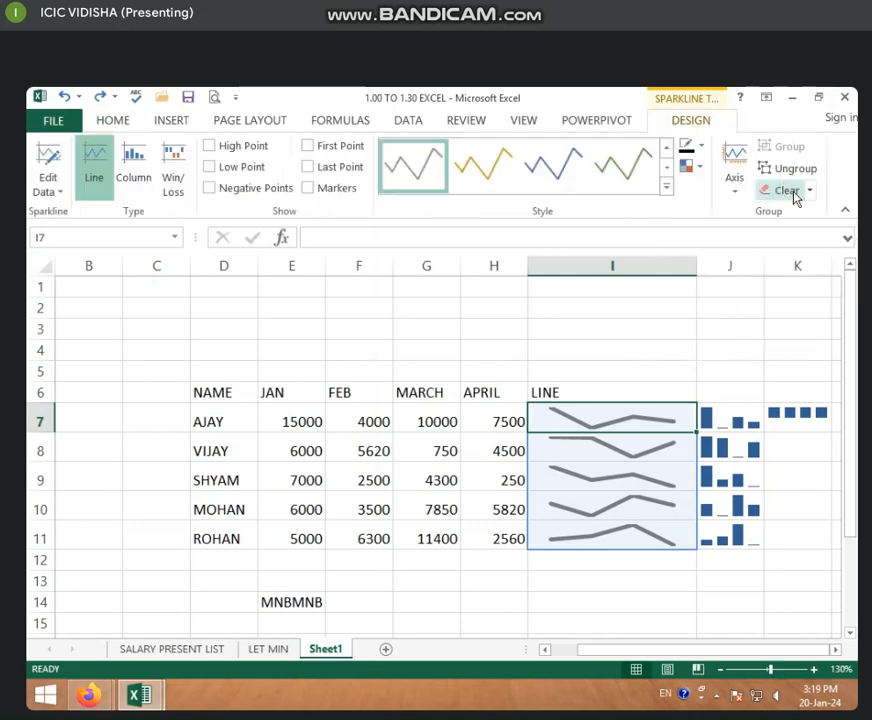
# - Compare the design options offered for the line, column and win/loss sparklines in columns I, J and K
pyautogui.click(723, 424)
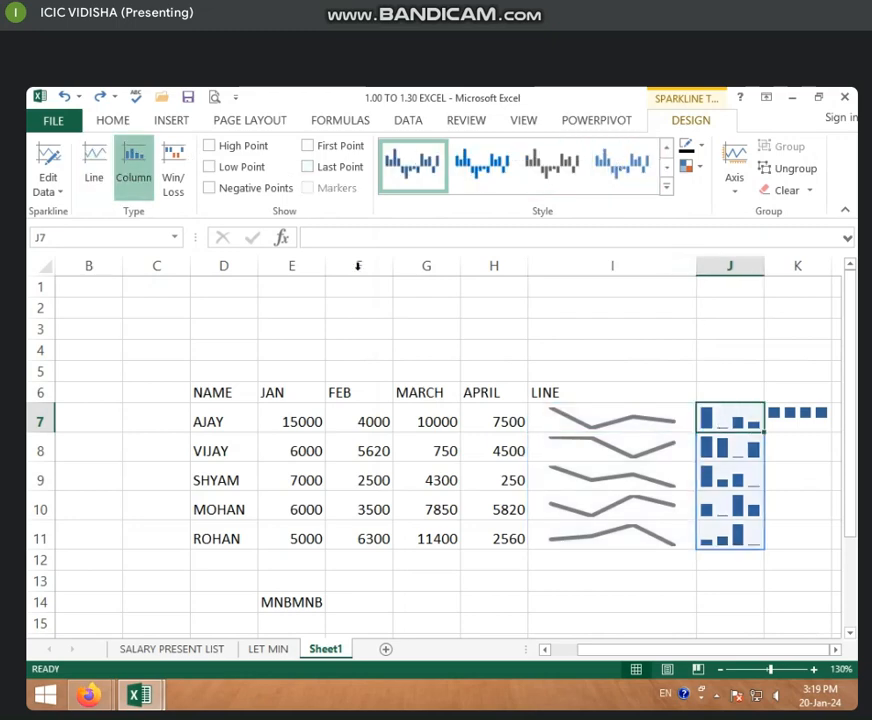
pyautogui.click(600, 491)
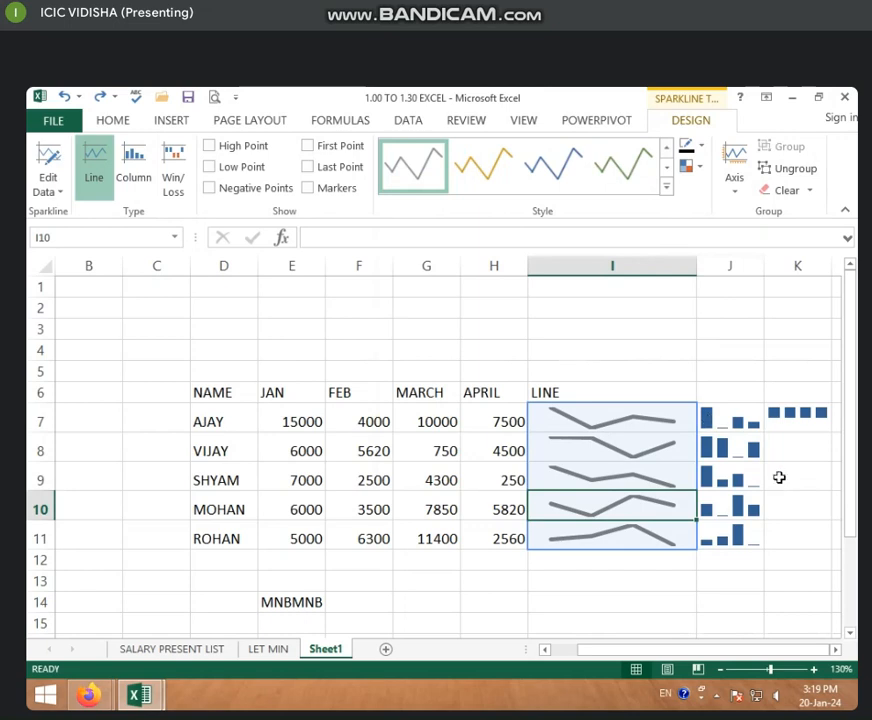
pyautogui.click(785, 414)
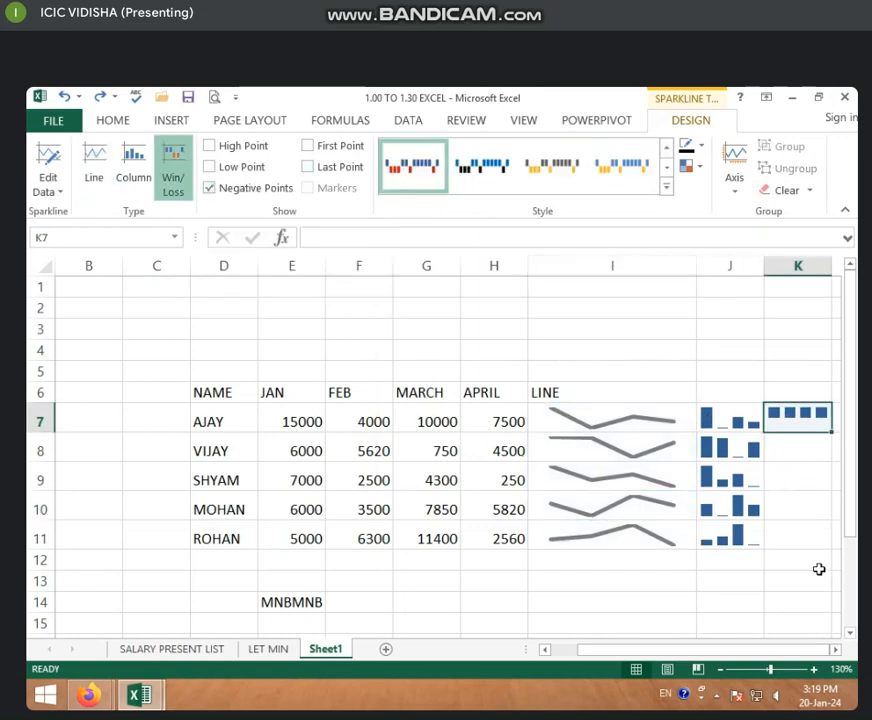
pyautogui.moveTo(700, 650); pyautogui.dragTo(700, 651)
pyautogui.click(641, 422)
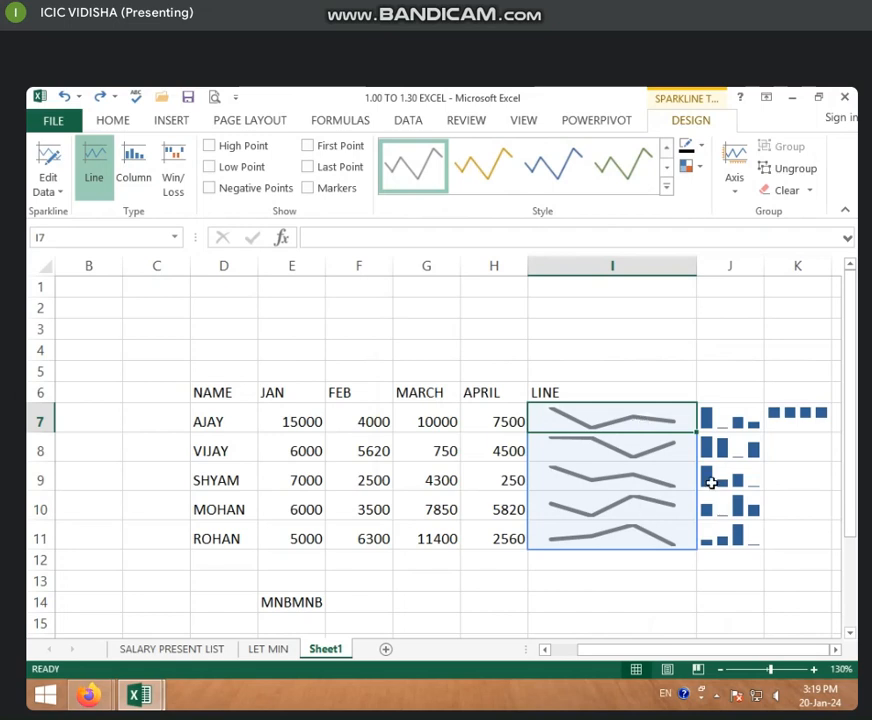
pyautogui.click(713, 418)
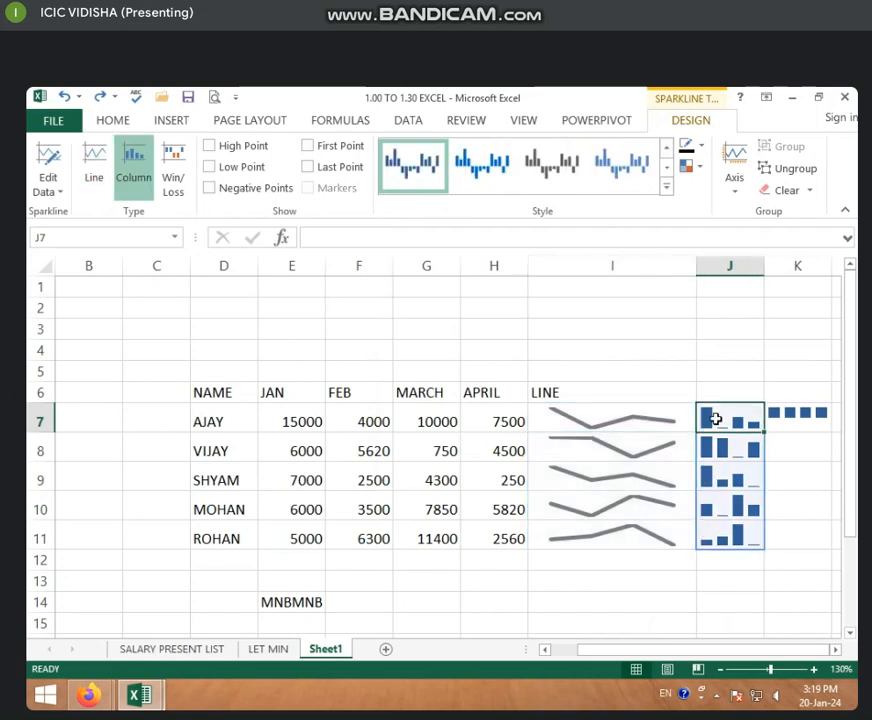
# - Turn the high point highlight of the win/loss sparkline in K7 on and off again
pyautogui.click(809, 415)
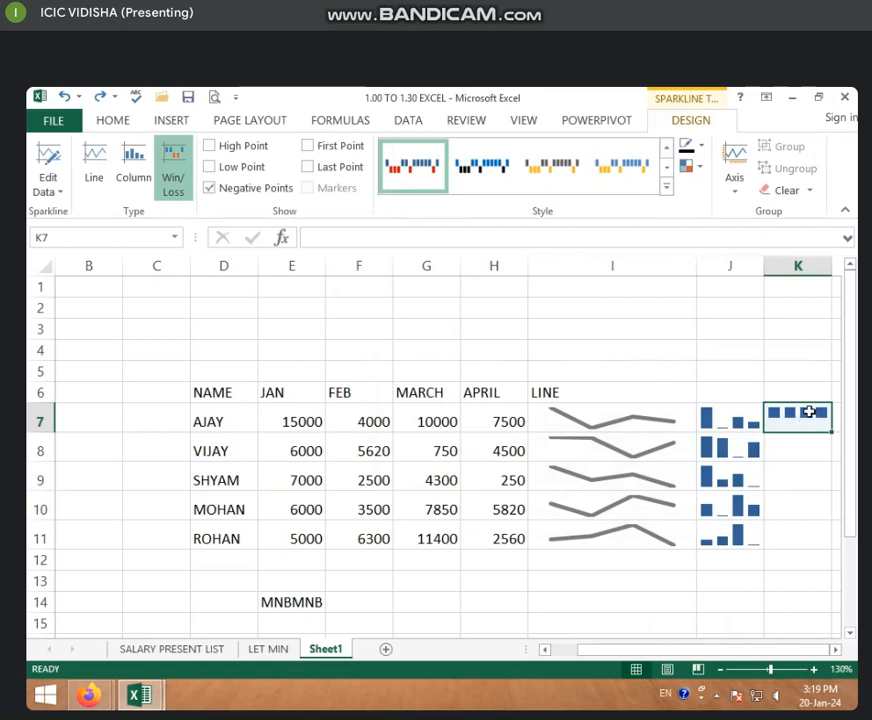
pyautogui.click(233, 147)
pyautogui.click(232, 147)
# - Review the sparkline types available for insertion against the line, column and win/loss examples in I7, J7 and K7
pyautogui.click(730, 448)
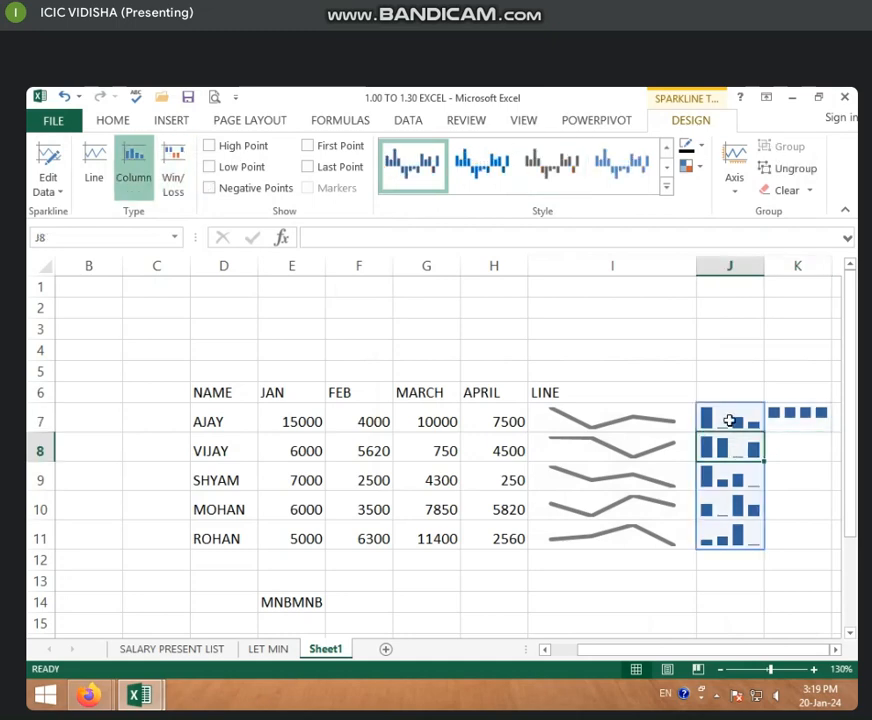
pyautogui.click(166, 124)
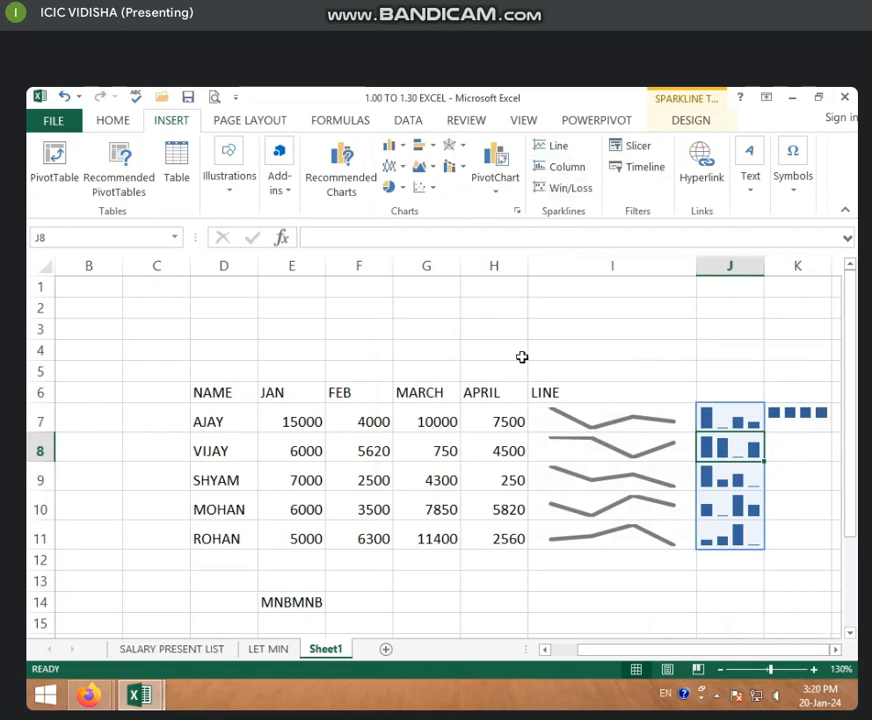
pyautogui.click(630, 420)
pyautogui.click(716, 418)
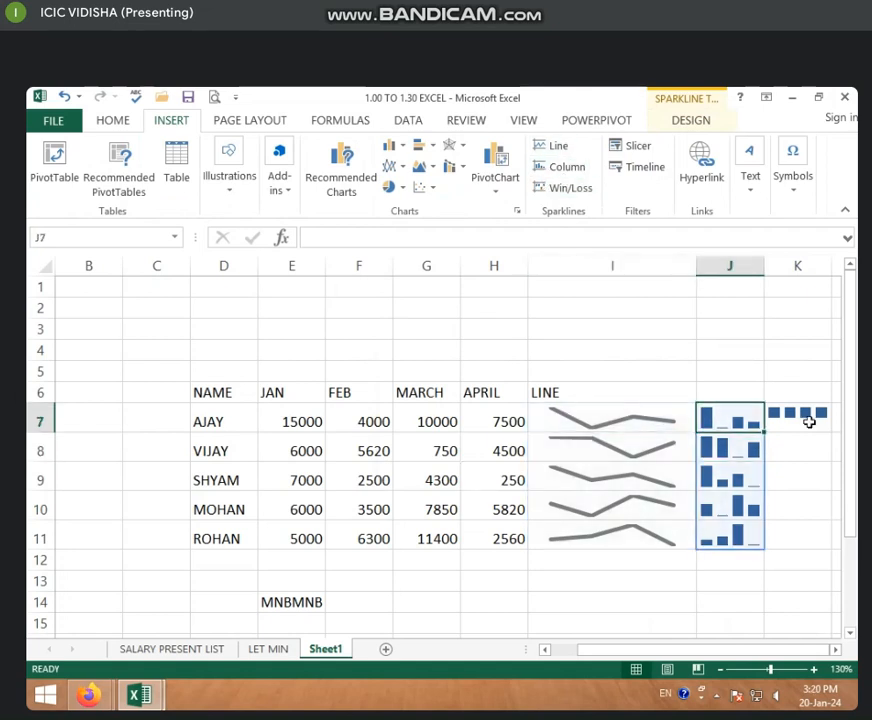
pyautogui.click(614, 418)
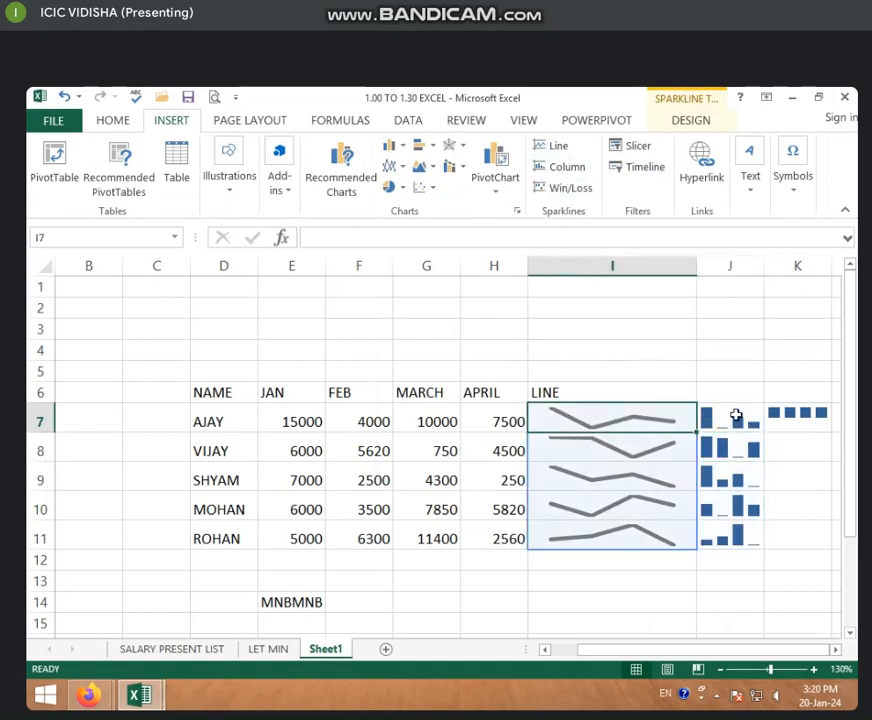
pyautogui.click(736, 416)
pyautogui.click(788, 413)
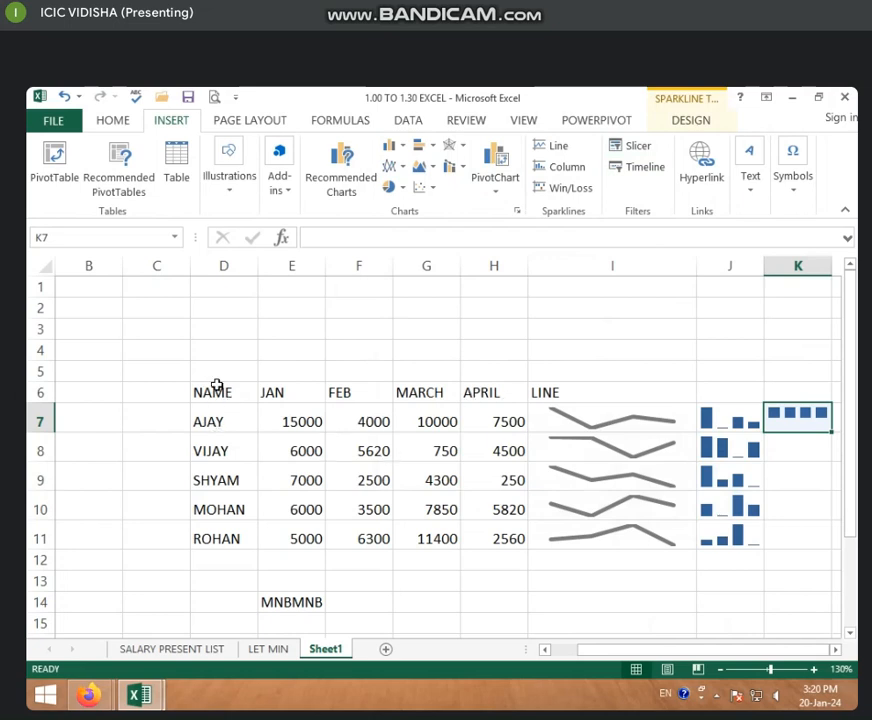
# - Copy the data rows D7:H9 and paste them directly below the existing data, starting at D12
pyautogui.moveTo(218, 390); pyautogui.dragTo(504, 525)
pyautogui.click(285, 535)
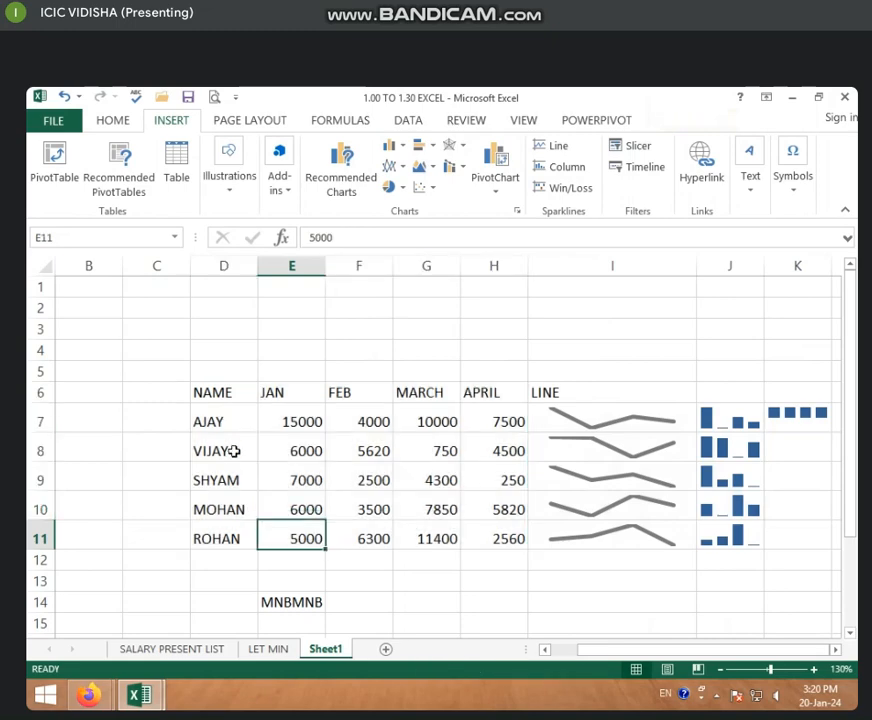
pyautogui.moveTo(220, 420); pyautogui.dragTo(502, 534)
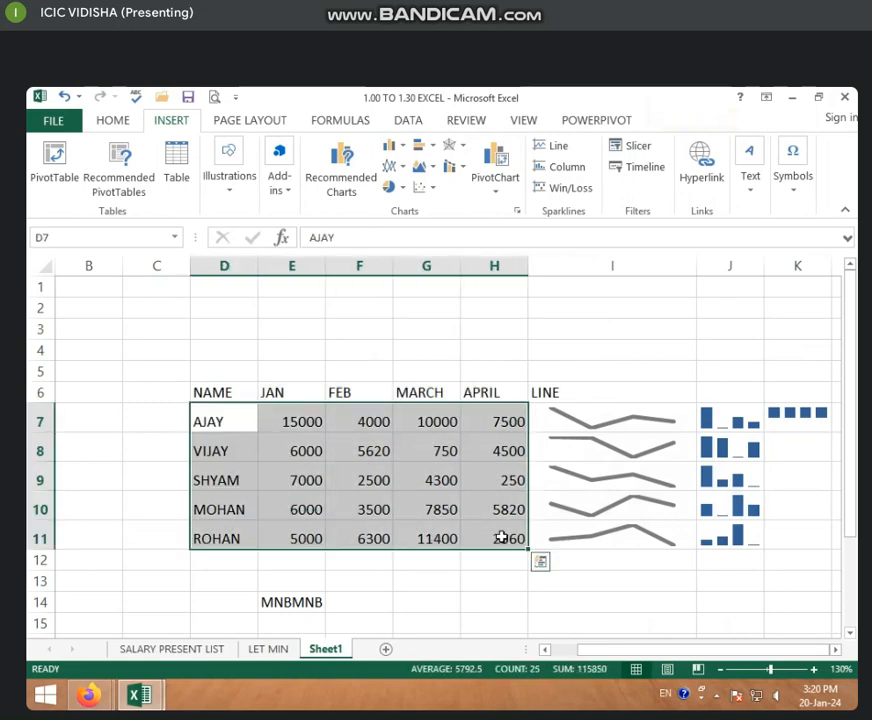
pyautogui.click(222, 477)
pyautogui.moveTo(222, 477); pyautogui.dragTo(488, 525)
pyautogui.moveTo(222, 420); pyautogui.dragTo(496, 471)
pyautogui.hotkey('ctrl', 'c')
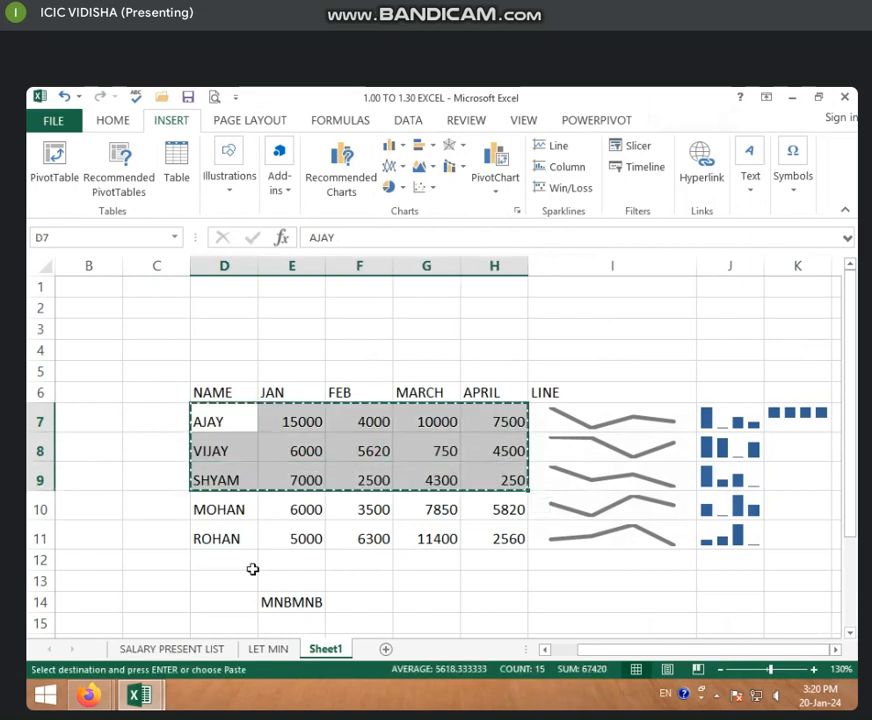
pyautogui.click(230, 568)
pyautogui.hotkey('ctrl', 'v')
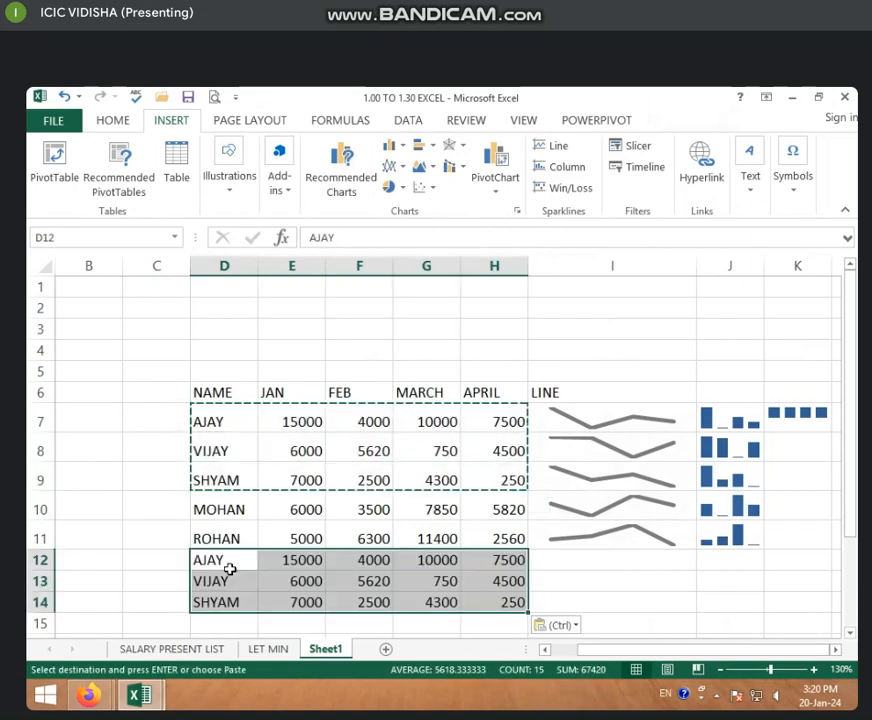
# - Select the extended data range D6:H14, including the header row
pyautogui.scroll(-3, 230, 568)
pyautogui.scroll(2, 257, 533)
pyautogui.moveTo(228, 357); pyautogui.dragTo(520, 530)
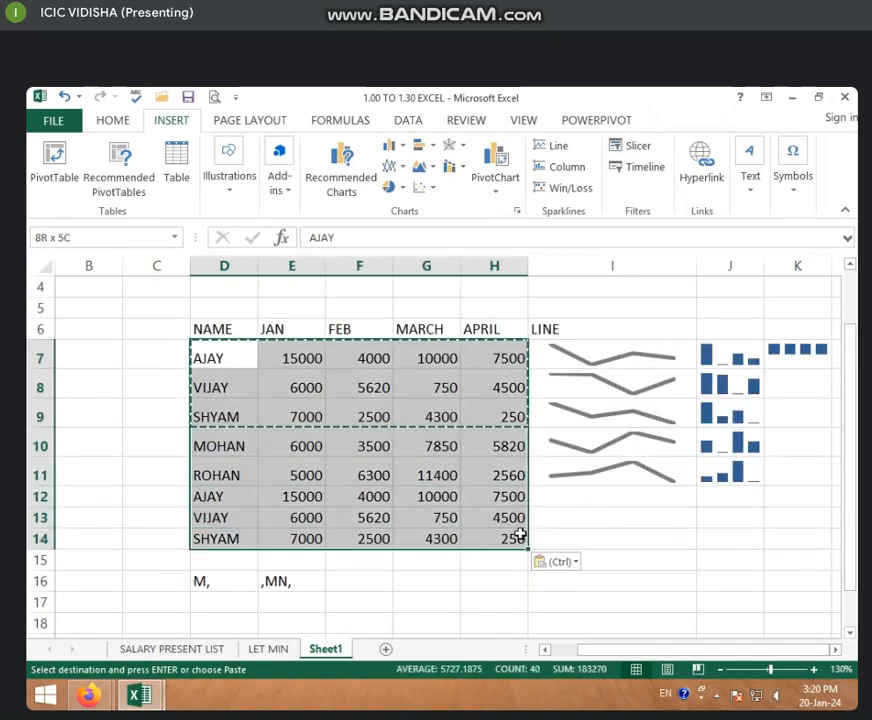
pyautogui.moveTo(208, 328); pyautogui.dragTo(516, 541)
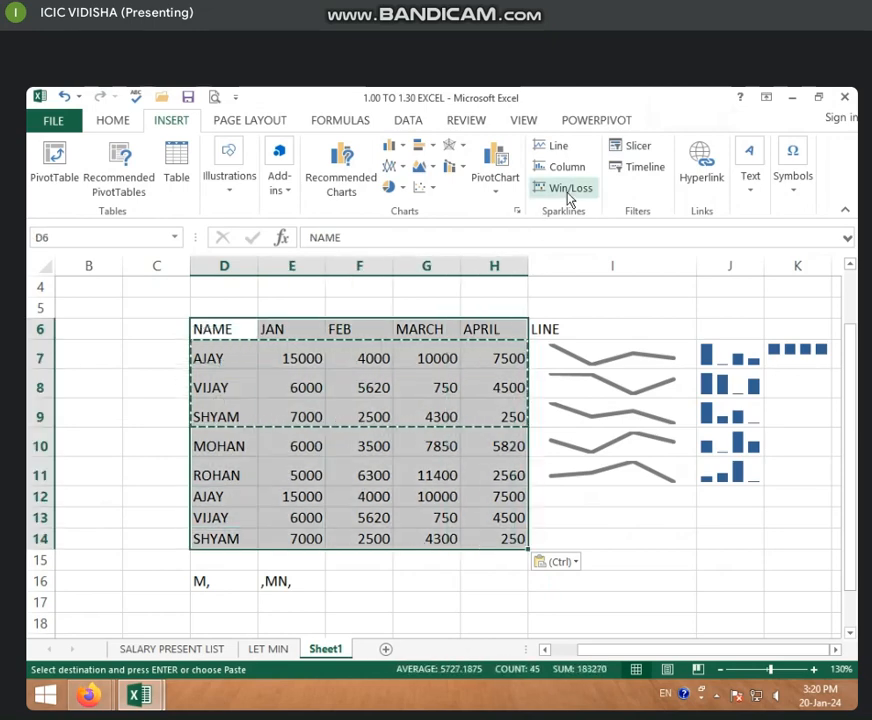
# - Try to insert a slicer and a timeline for the plain range D6:H14, dismissing the connections dialog each time
pyautogui.click(638, 155)
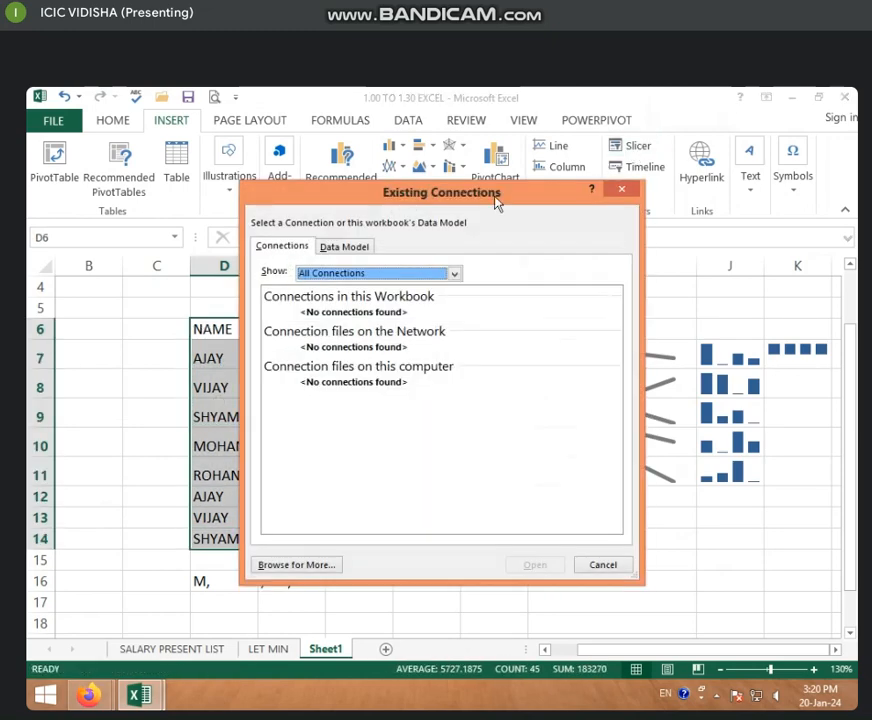
pyautogui.click(625, 189)
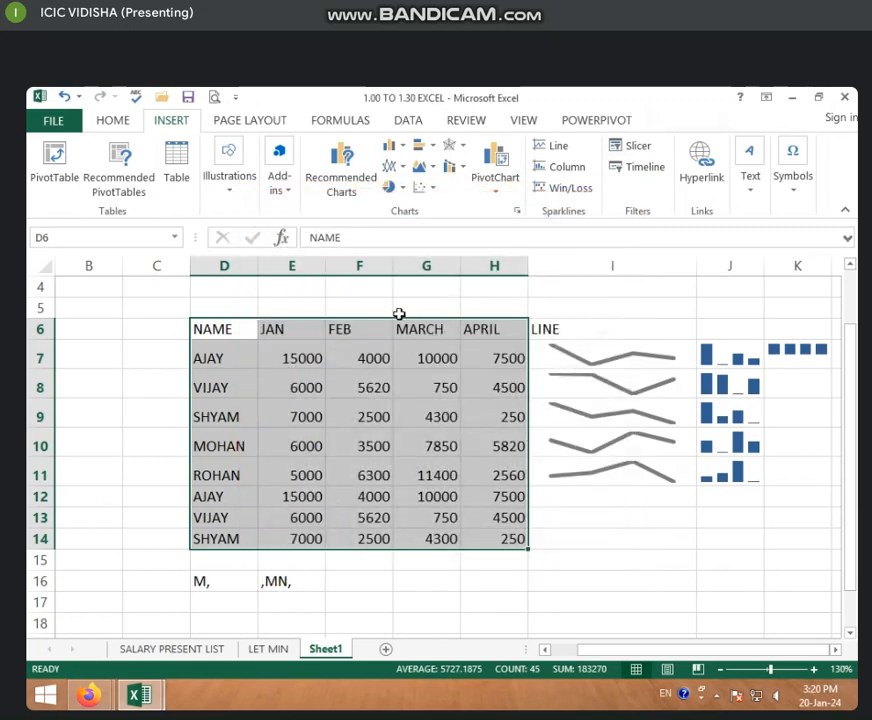
pyautogui.scroll(1, 345, 437)
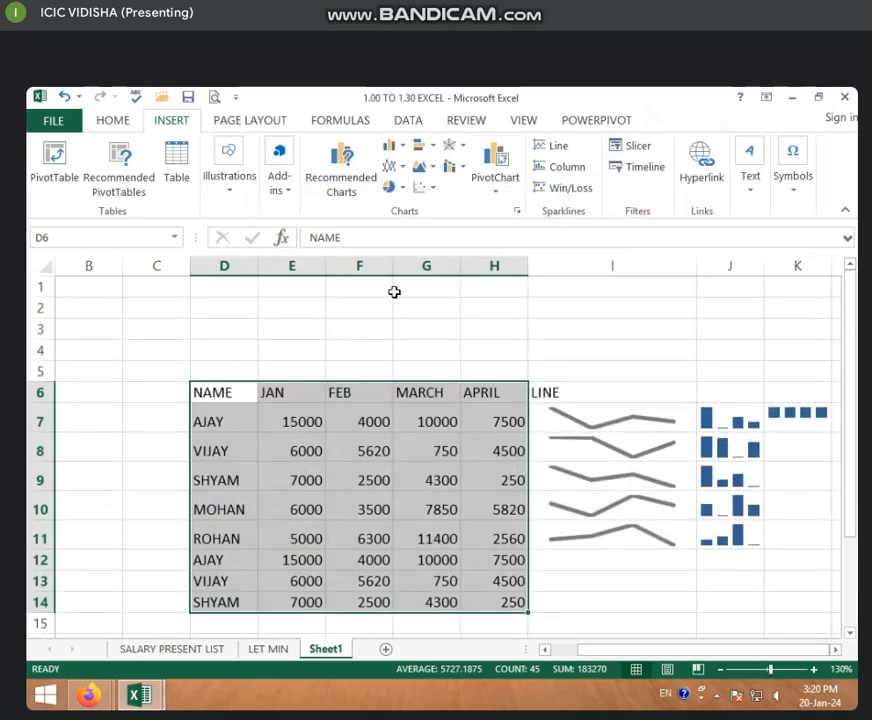
pyautogui.click(639, 149)
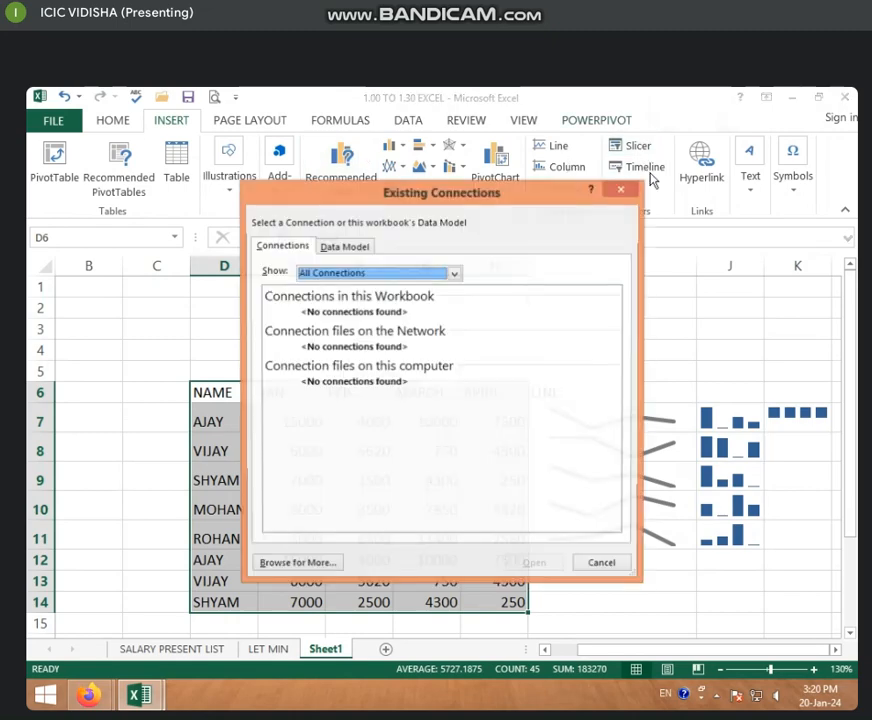
pyautogui.click(623, 189)
pyautogui.click(648, 168)
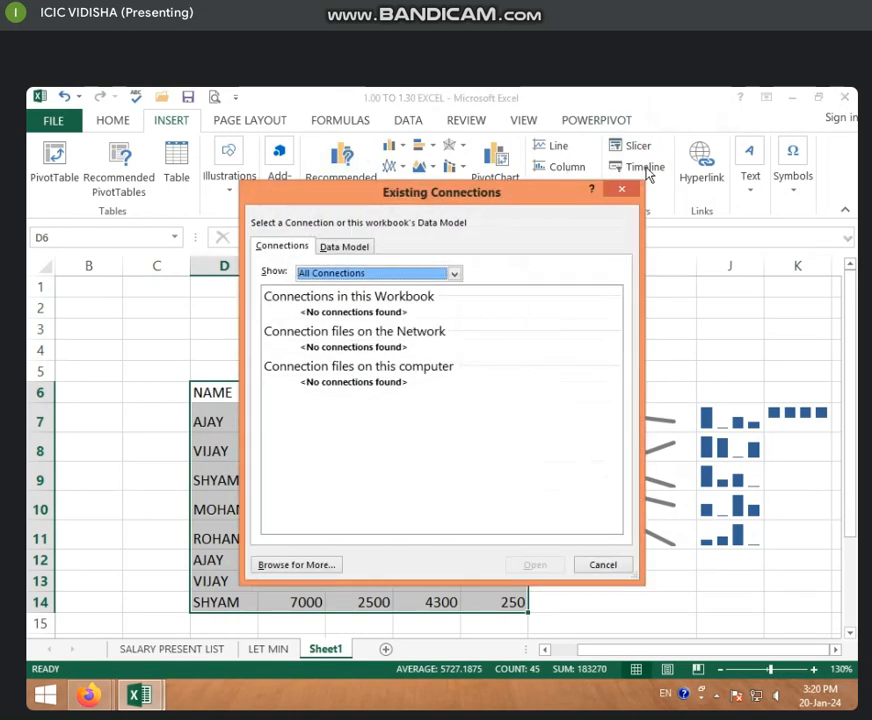
pyautogui.click(629, 189)
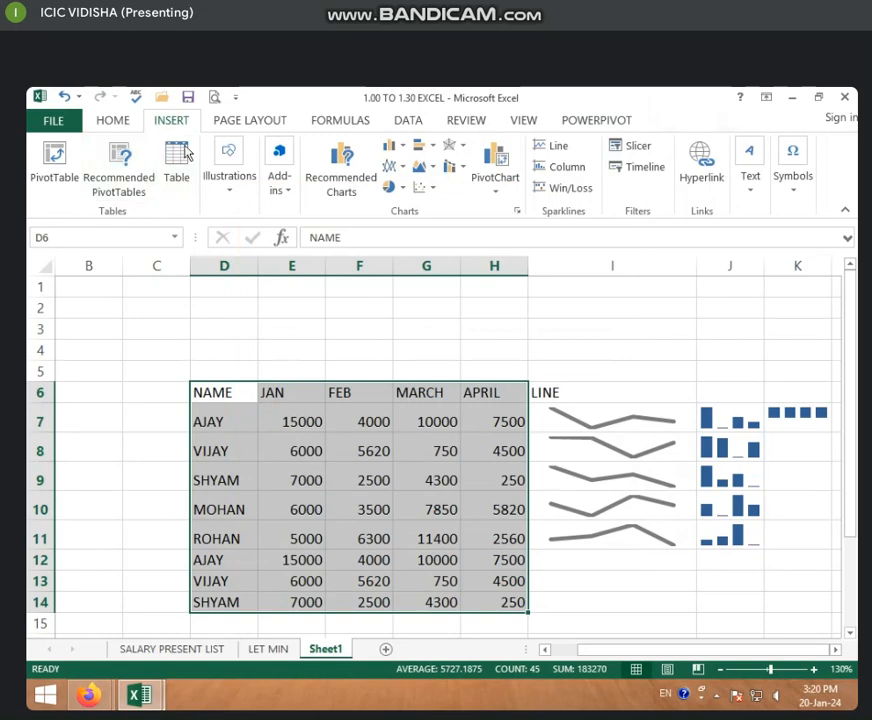
# - Convert the range D6:H14 into a table with headers
pyautogui.click(176, 178)
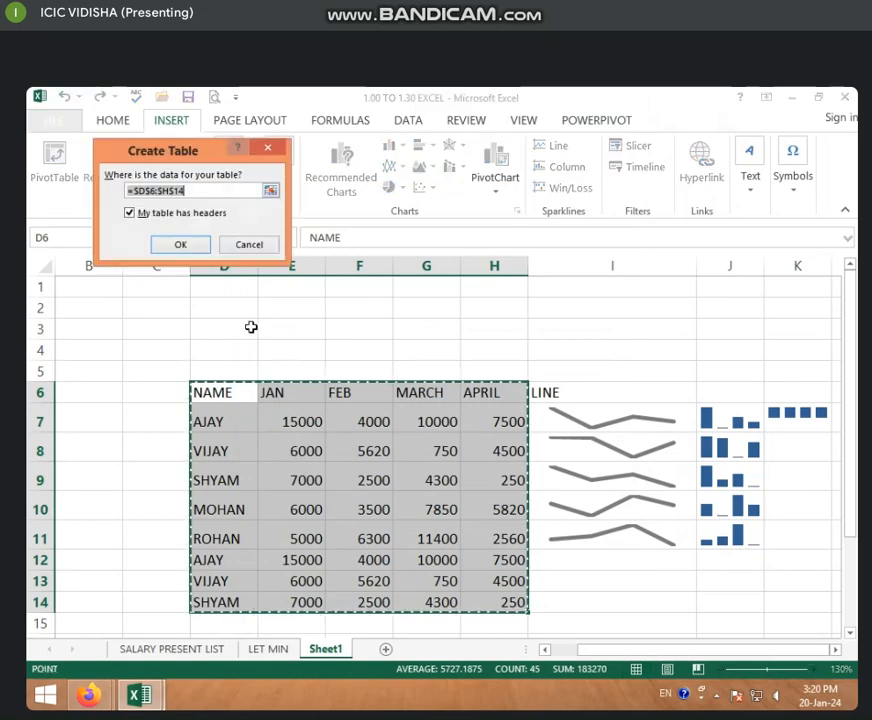
pyautogui.click(199, 248)
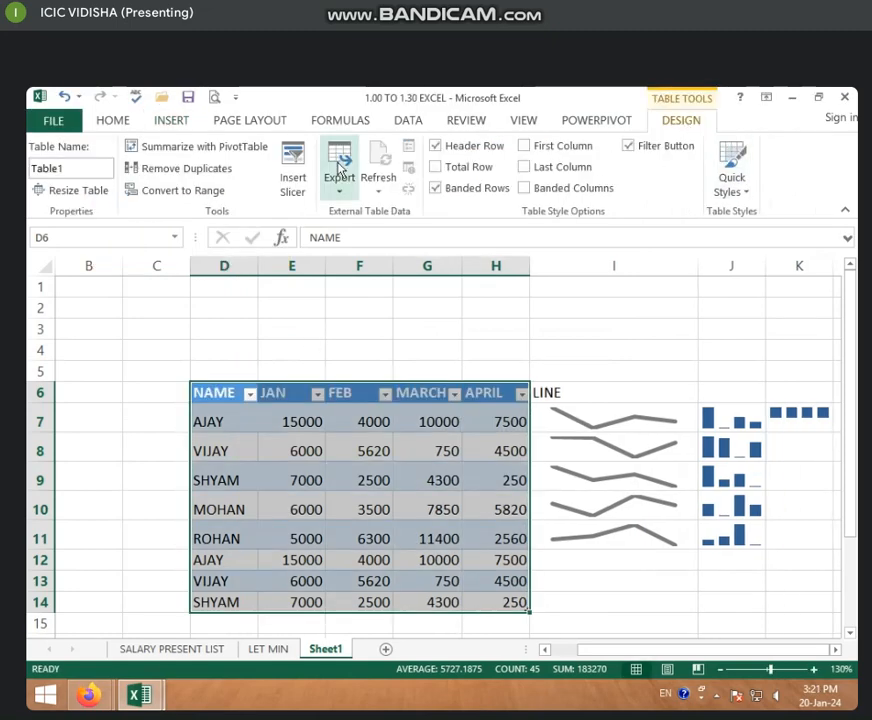
# - Insert slicers for the table's NAME, FEB, MARCH and APRIL fields
pyautogui.click(299, 196)
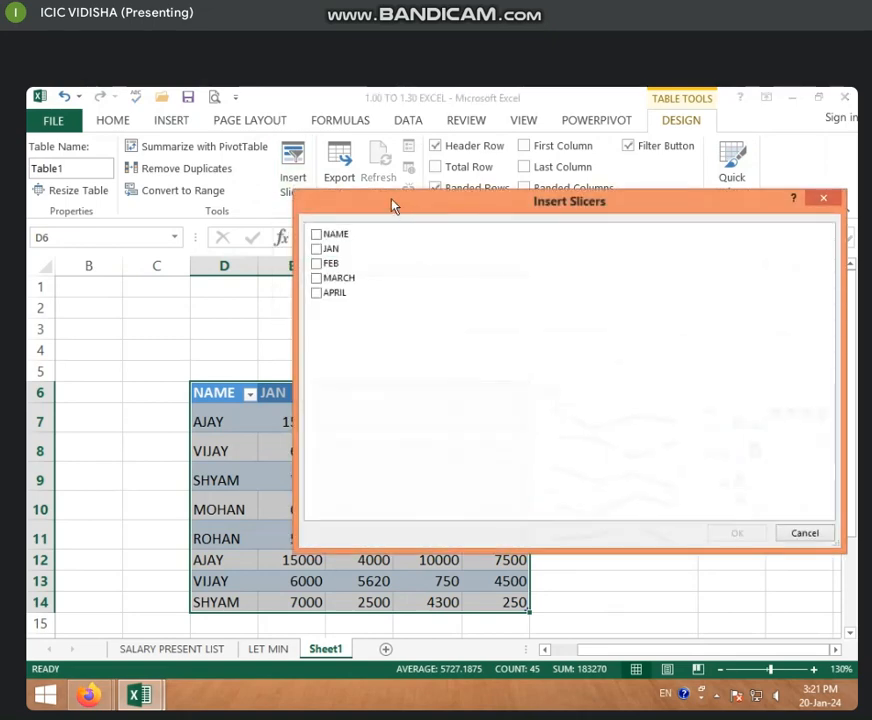
pyautogui.moveTo(392, 205); pyautogui.dragTo(305, 453)
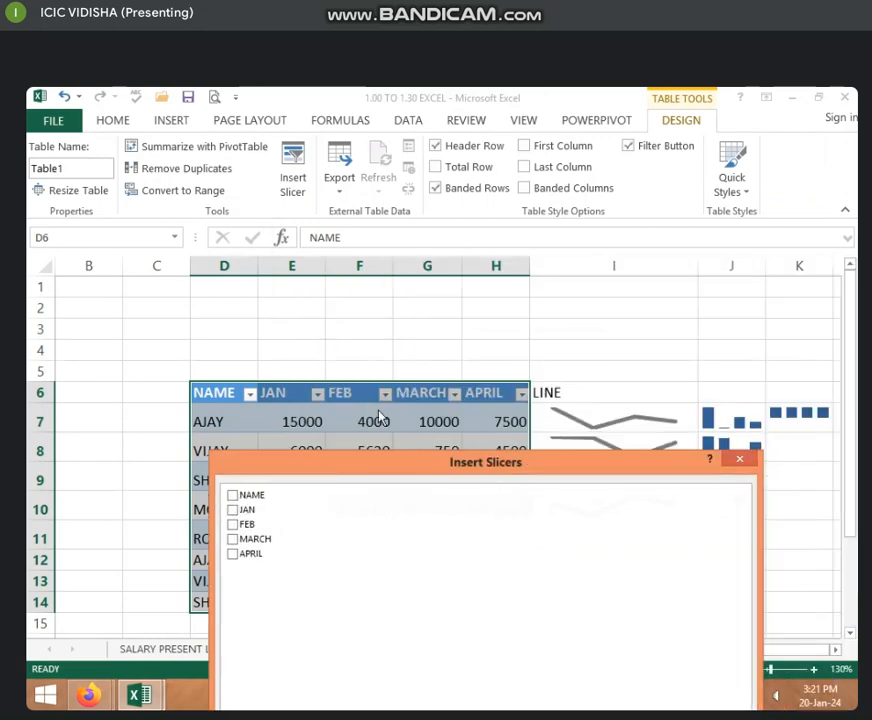
pyautogui.moveTo(343, 474); pyautogui.dragTo(239, 435)
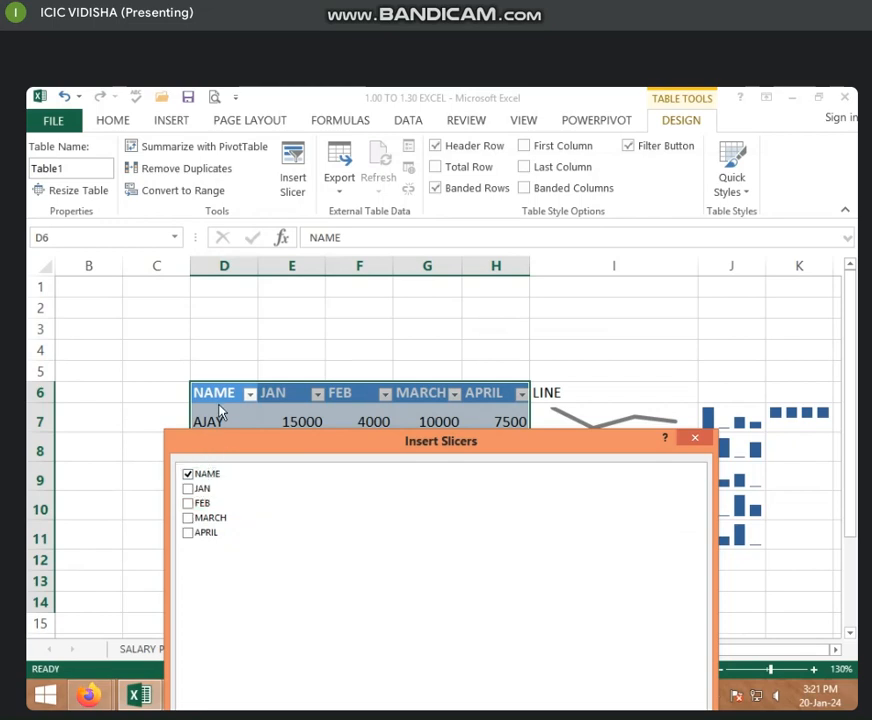
pyautogui.moveTo(222, 444); pyautogui.dragTo(233, 408)
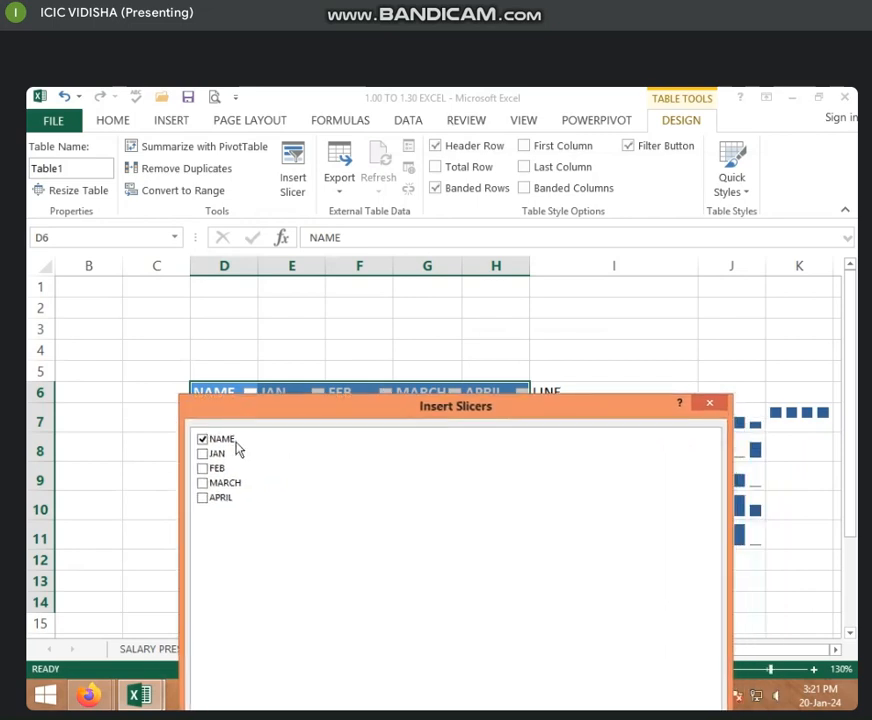
pyautogui.click(205, 499)
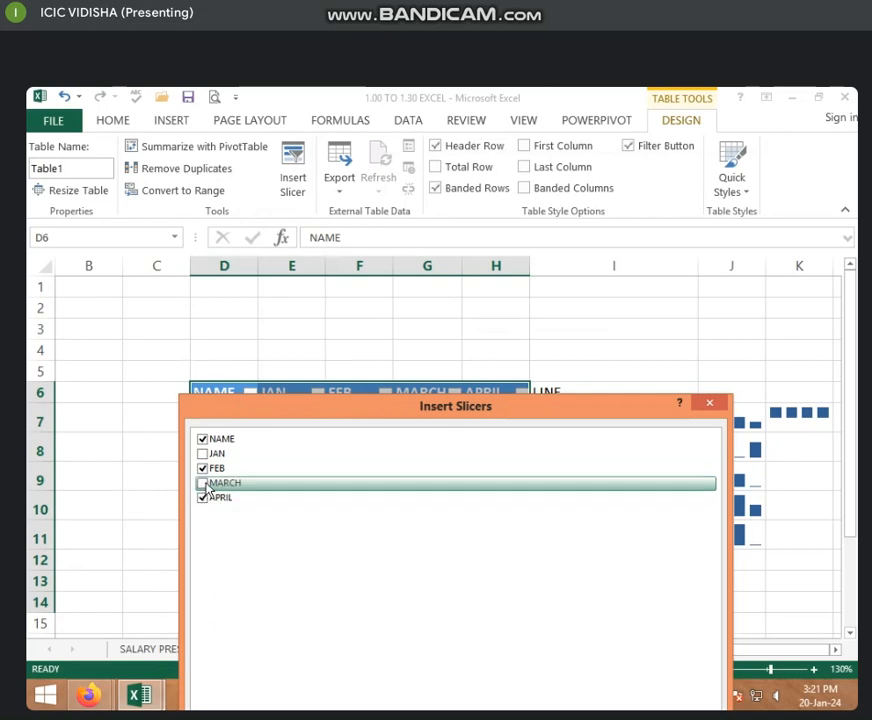
pyautogui.click(206, 486)
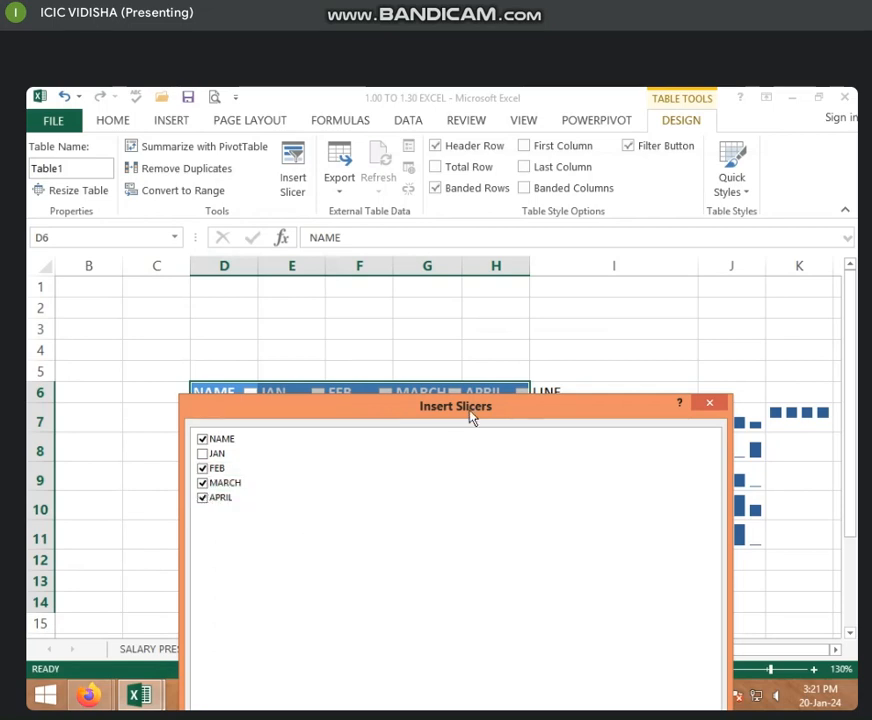
pyautogui.moveTo(463, 408); pyautogui.dragTo(444, 286)
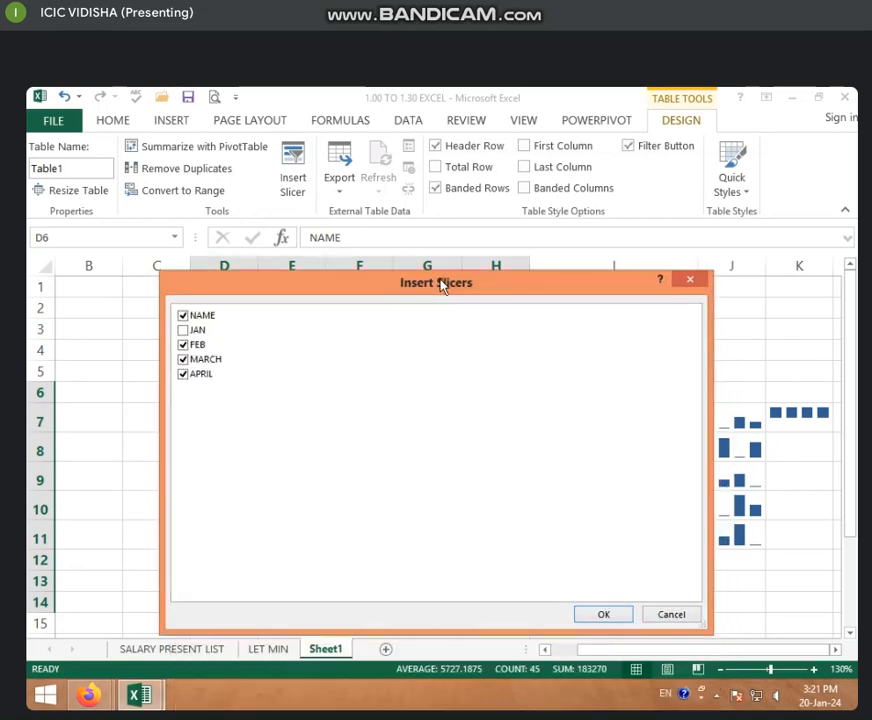
pyautogui.click(605, 616)
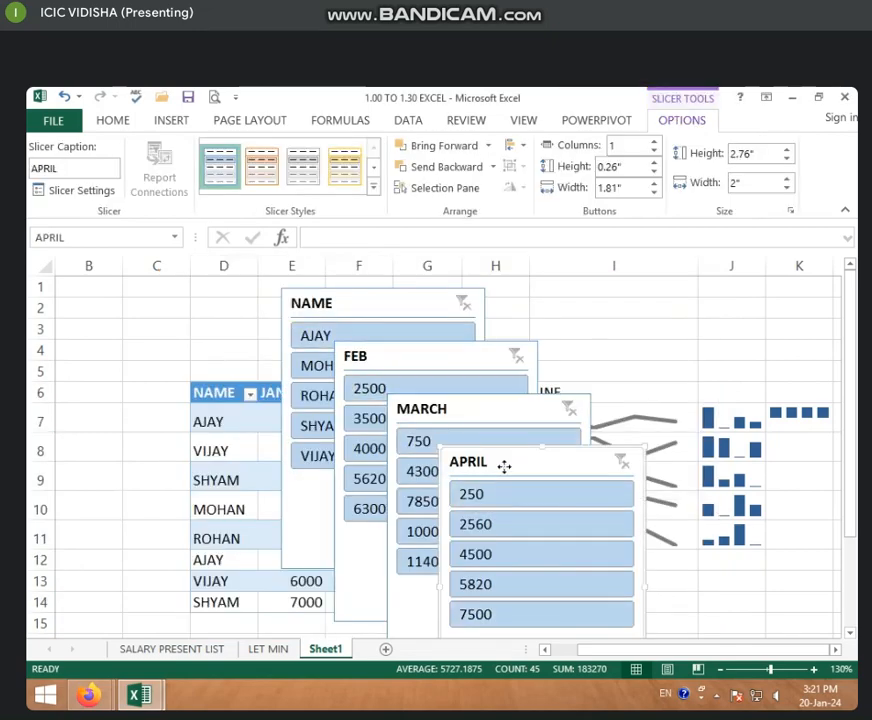
# - Spread the APRIL, MARCH and FEB slicers apart so the entries of the NAME slicer are uncovered
pyautogui.moveTo(502, 465); pyautogui.dragTo(610, 372)
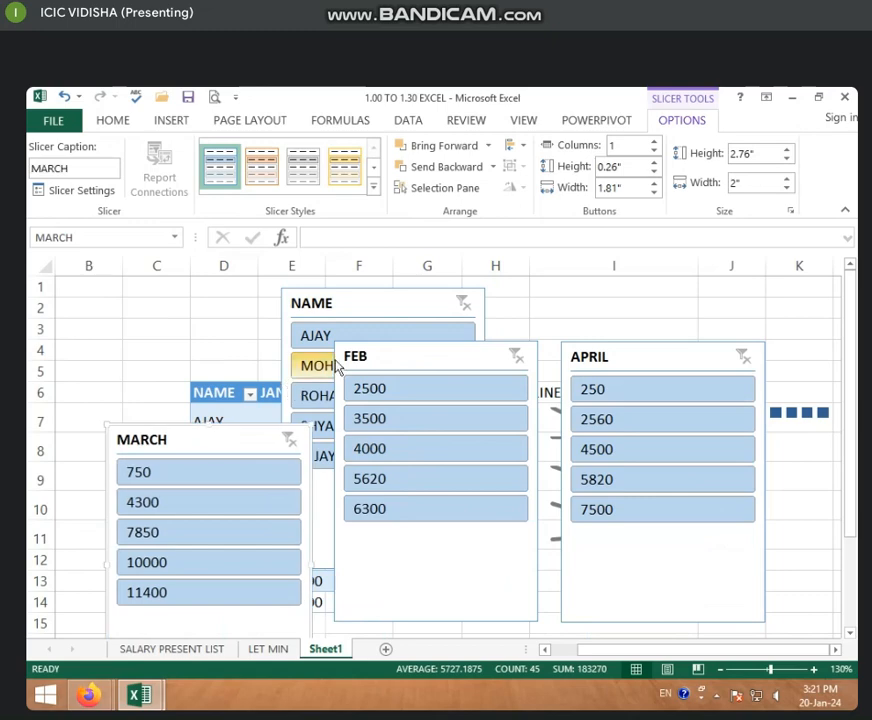
pyautogui.moveTo(360, 356); pyautogui.dragTo(349, 466)
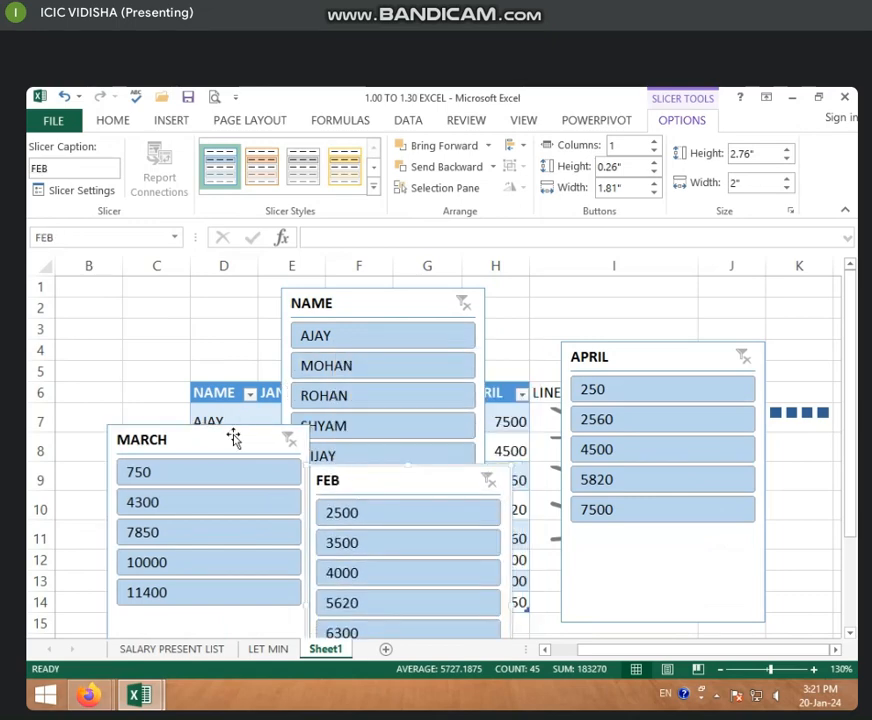
pyautogui.moveTo(206, 446); pyautogui.dragTo(127, 442)
# - Filter the table to the first entry of the NAME slicer and reposition the FEB and MARCH slicers beneath it
pyautogui.click(355, 344)
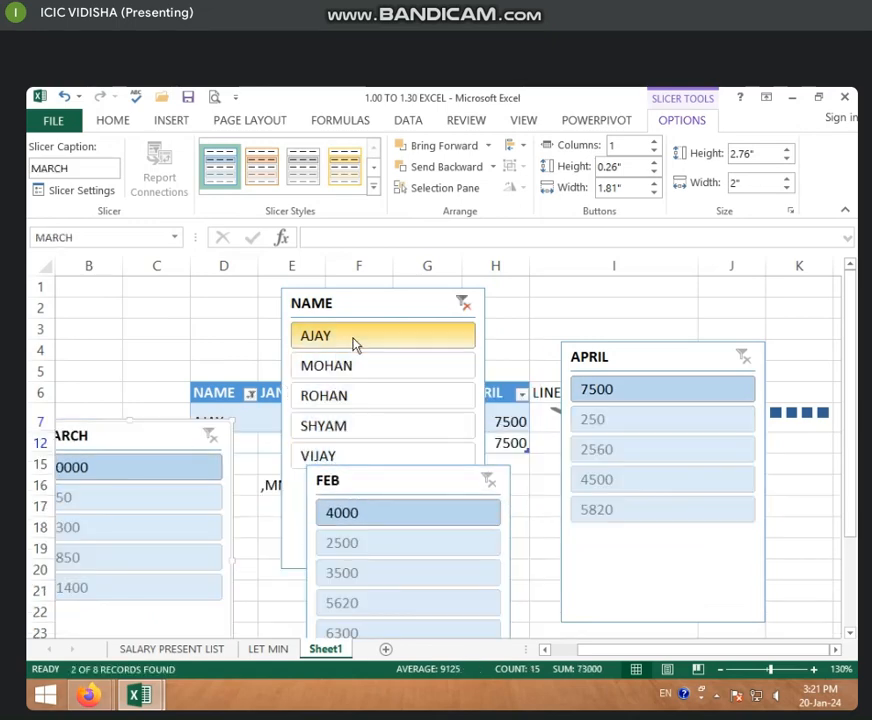
pyautogui.click(370, 481)
pyautogui.moveTo(370, 481); pyautogui.dragTo(390, 457)
pyautogui.click(166, 450)
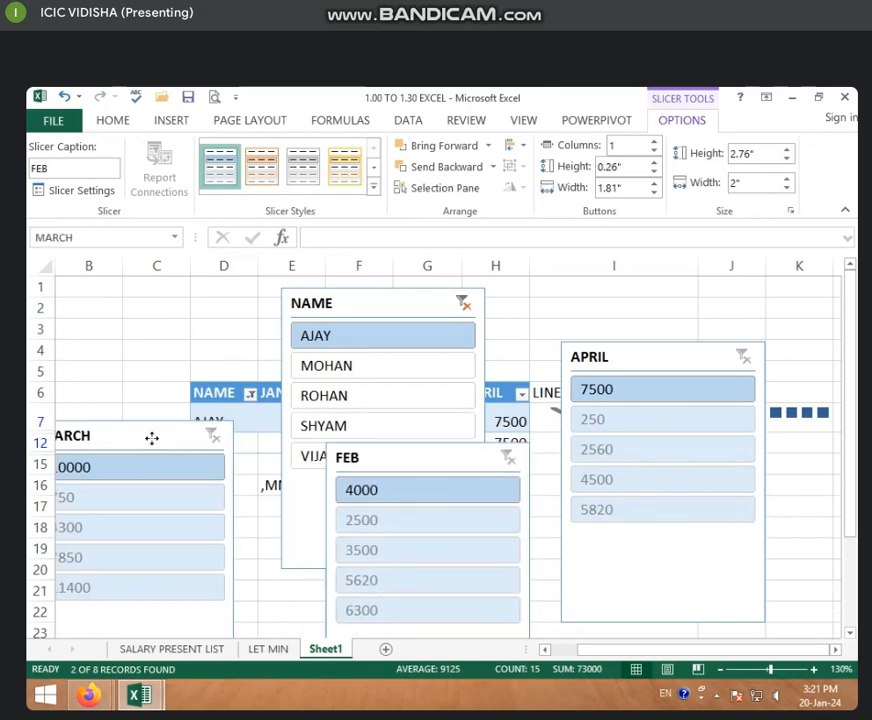
pyautogui.moveTo(152, 438); pyautogui.dragTo(250, 426)
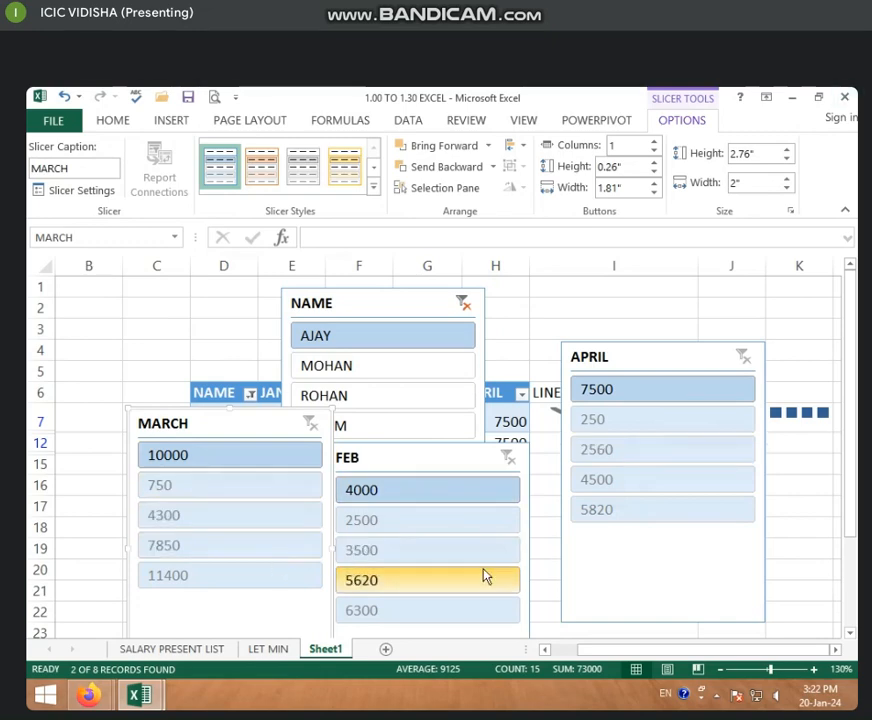
# - Filter the table to the second entry of the NAME slicer and shift the MARCH slicer away from it
pyautogui.click(369, 372)
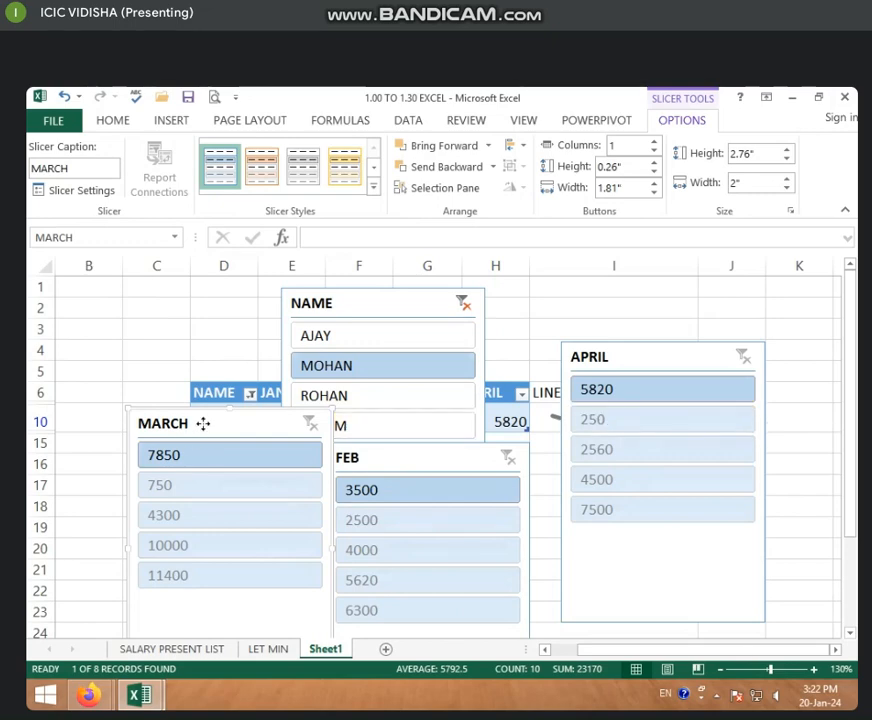
pyautogui.moveTo(203, 423); pyautogui.dragTo(127, 423)
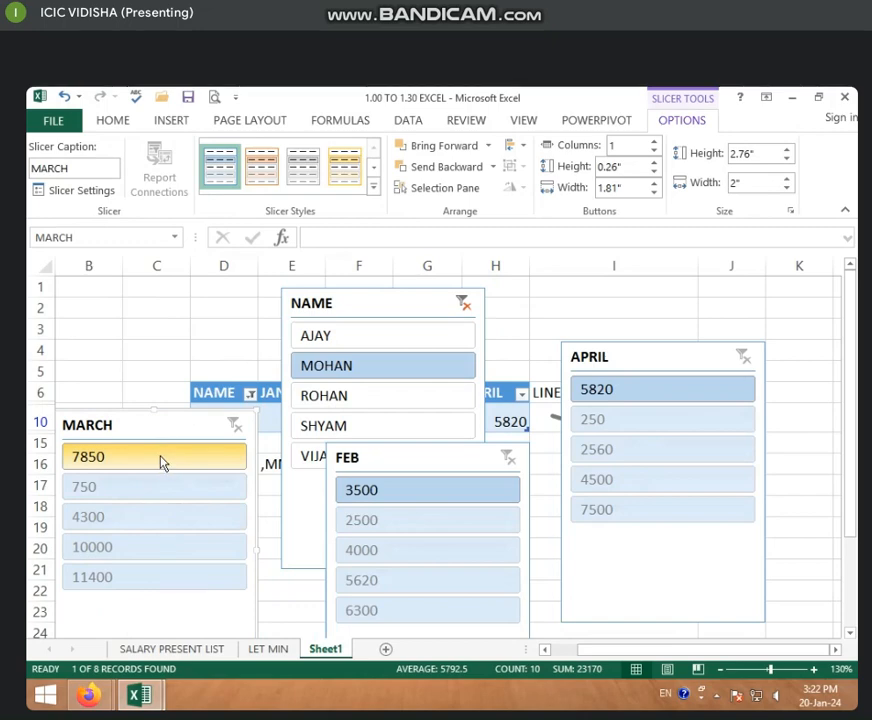
# - Filter the MARCH slicer by 7850 and switch it to 11400, then filter the FEB slicer by 6300
pyautogui.click(95, 459)
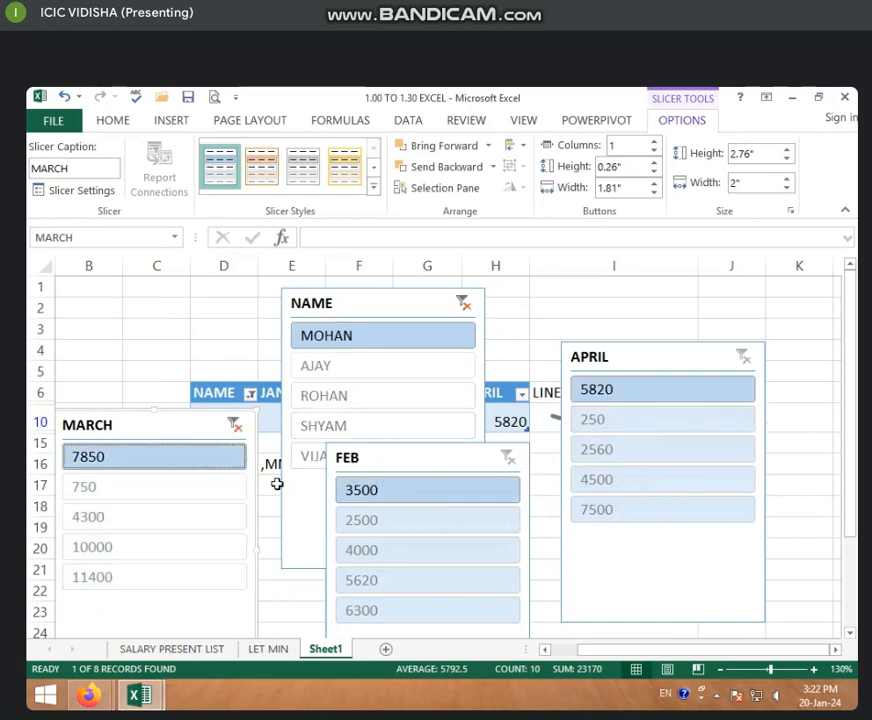
pyautogui.click(84, 580)
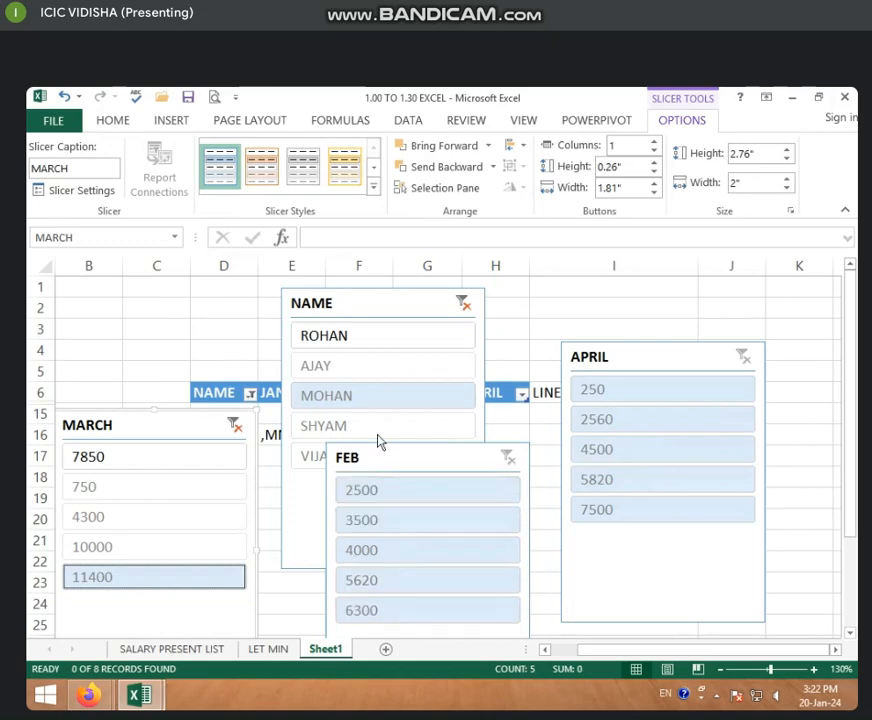
pyautogui.click(379, 611)
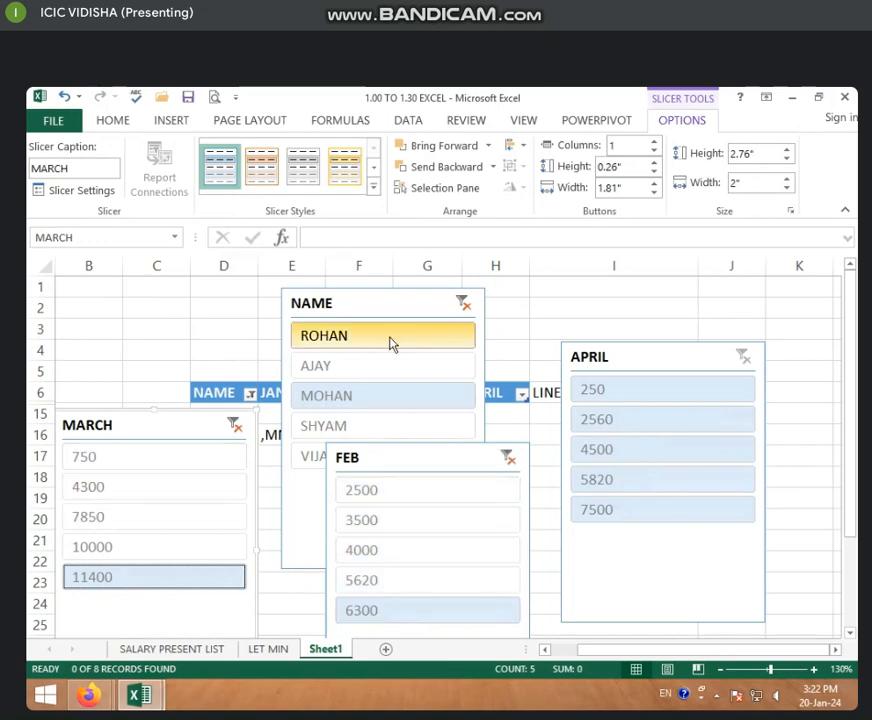
# - Try the values 4500, 2560 and 5820 in the APRIL slicer, leaving it filtered by 7500
pyautogui.click(632, 458)
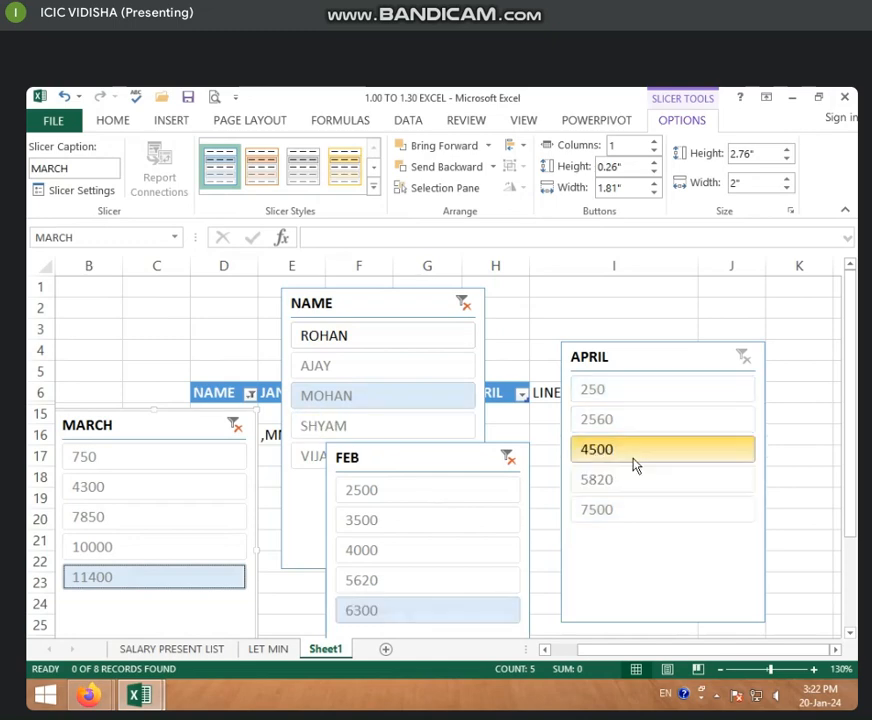
pyautogui.click(625, 422)
pyautogui.click(652, 483)
pyautogui.click(623, 423)
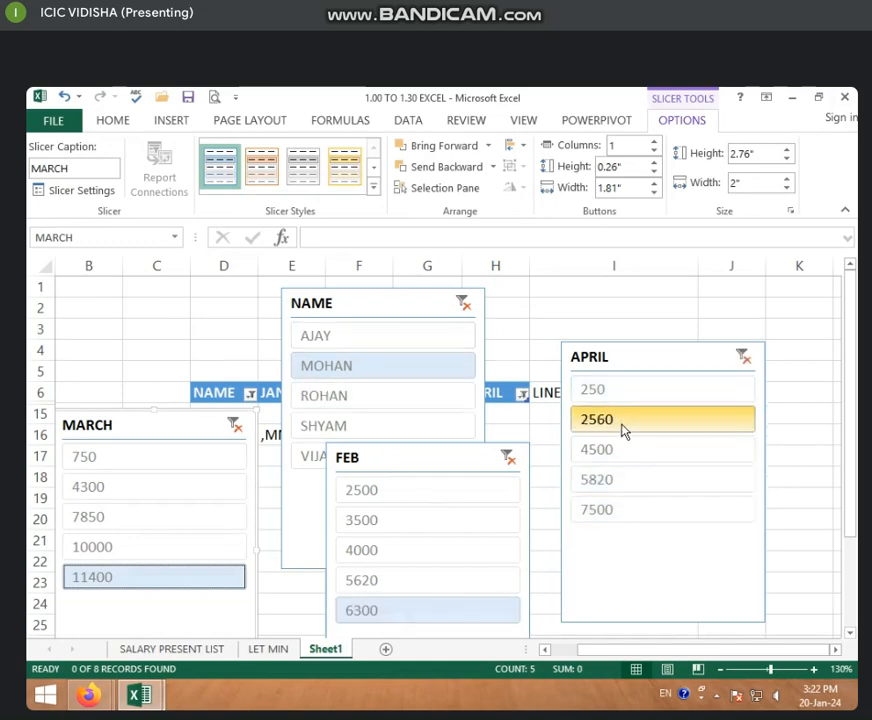
pyautogui.click(640, 510)
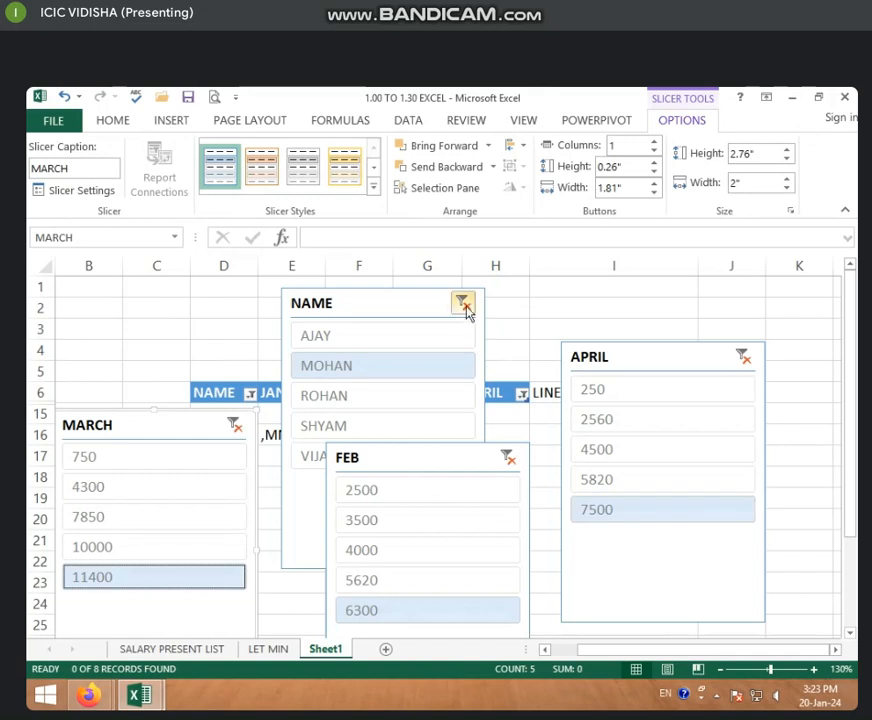
# - Clear the filters of the FEB, APRIL, NAME and MARCH slicers
pyautogui.click(510, 464)
pyautogui.click(744, 357)
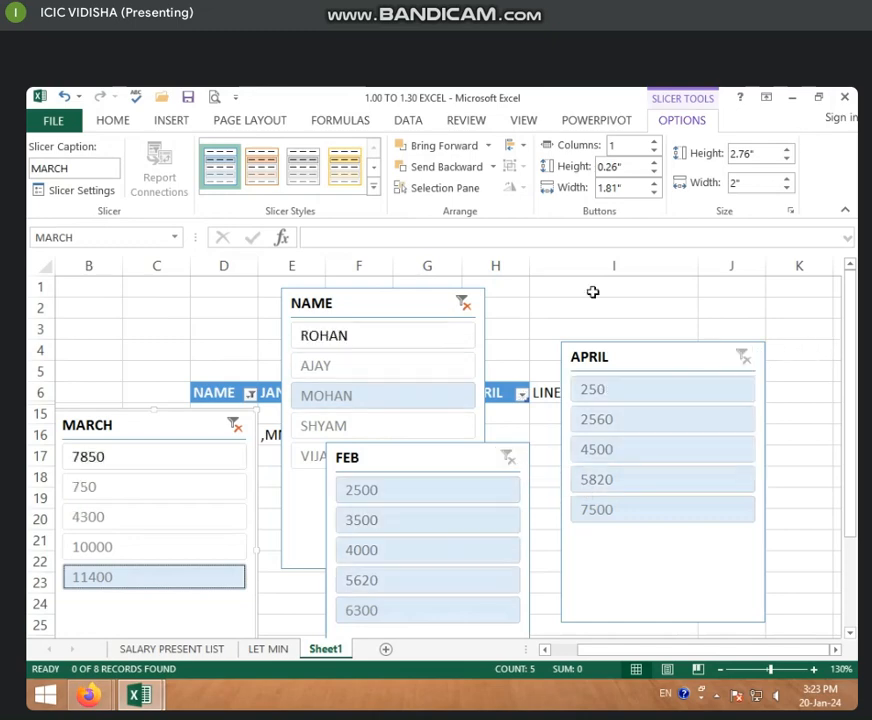
pyautogui.click(463, 303)
pyautogui.click(244, 426)
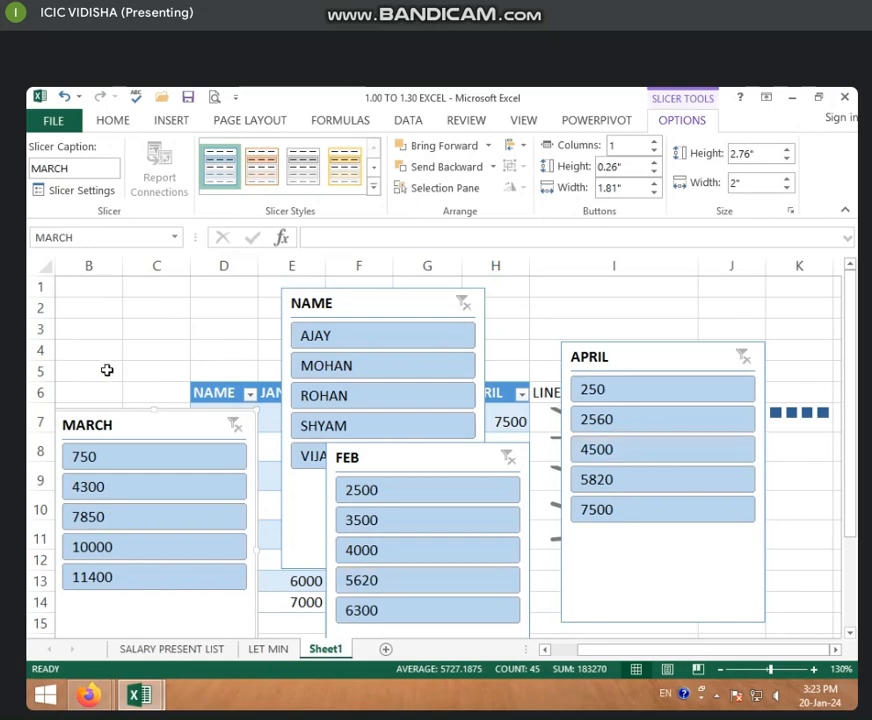
pyautogui.click(110, 549)
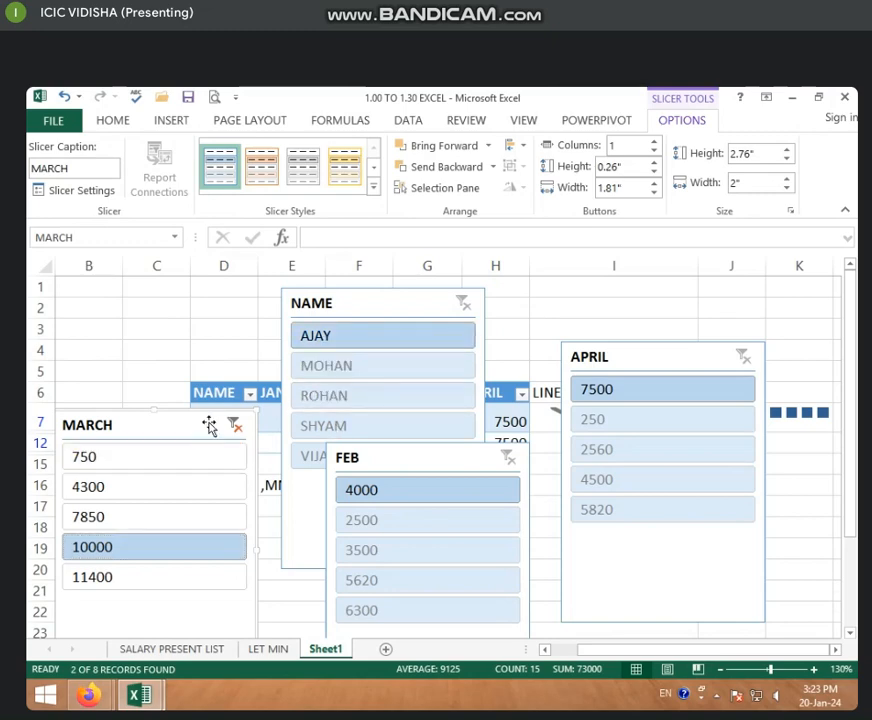
pyautogui.press('Delete')
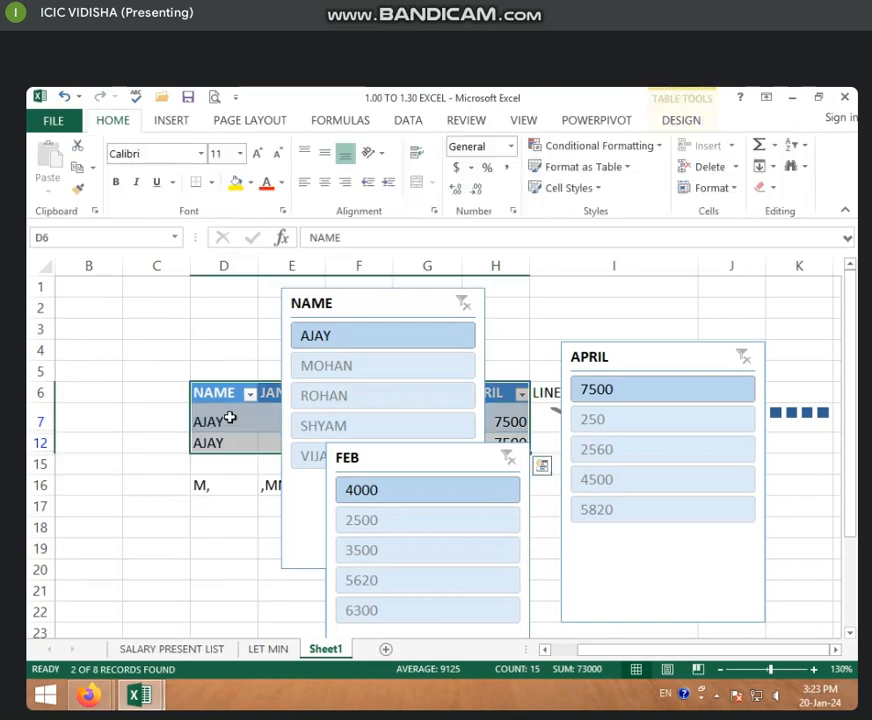
pyautogui.click(366, 301)
pyautogui.press('Delete')
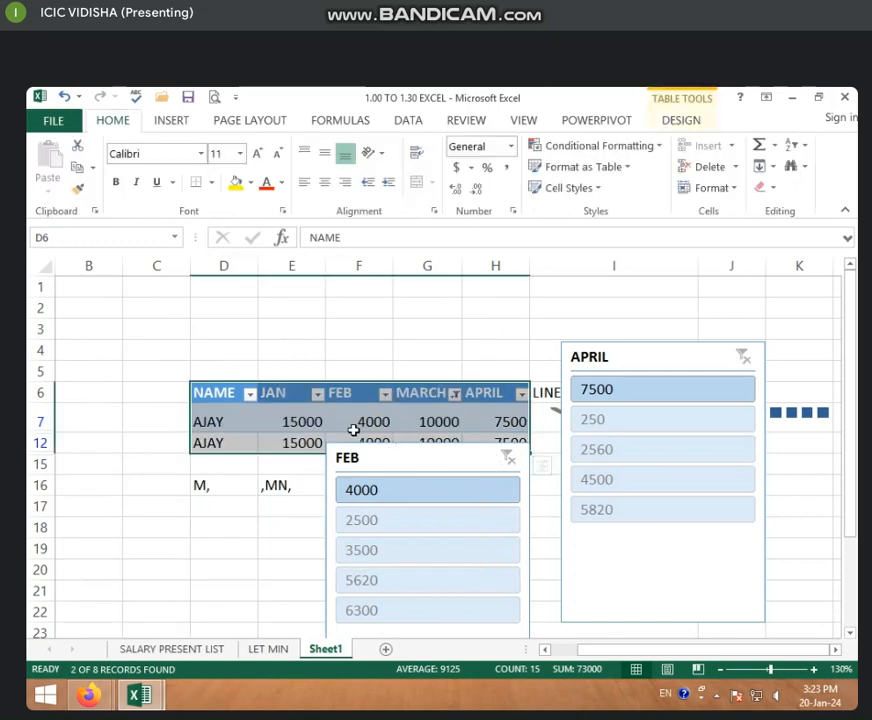
pyautogui.hotkey('ctrl', 'z')
pyautogui.hotkey('ctrl', 'z')
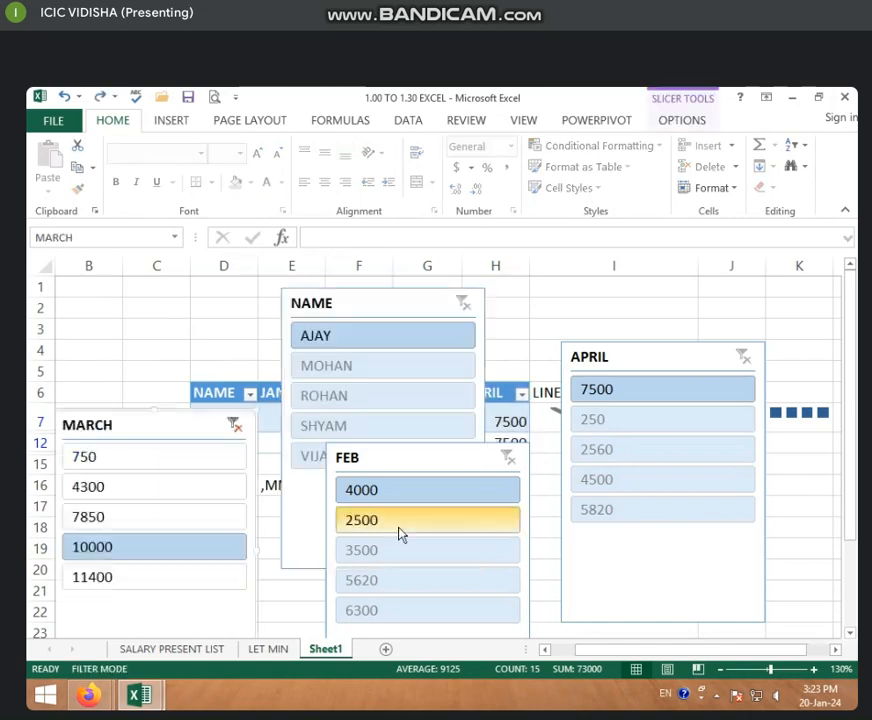
pyautogui.click(235, 427)
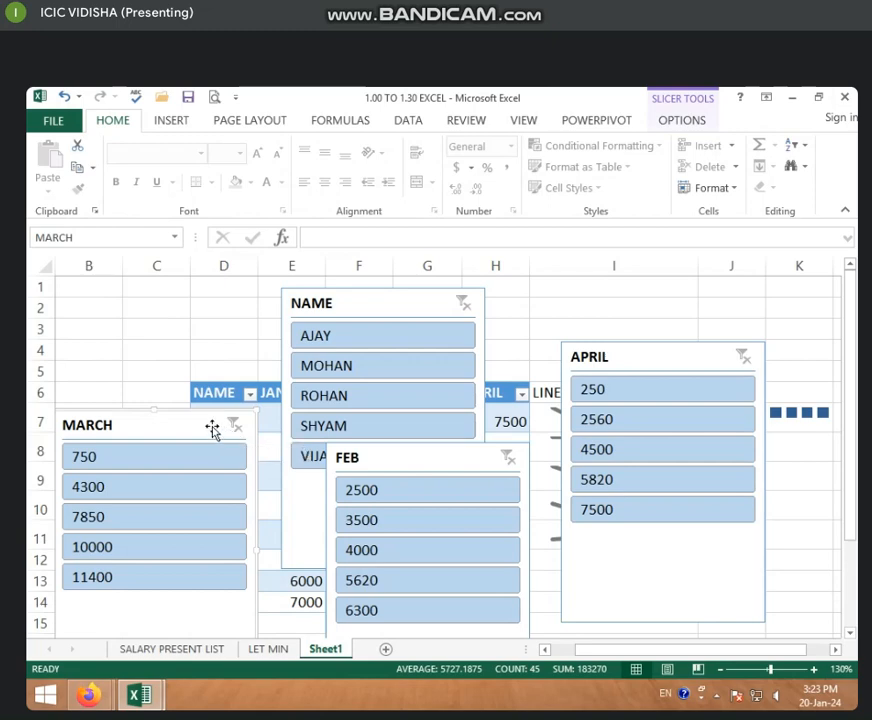
# - Delete the MARCH, NAME, FEB and APRIL slicers from the sheet
pyautogui.press('Delete')
pyautogui.click(393, 311)
pyautogui.press('Delete')
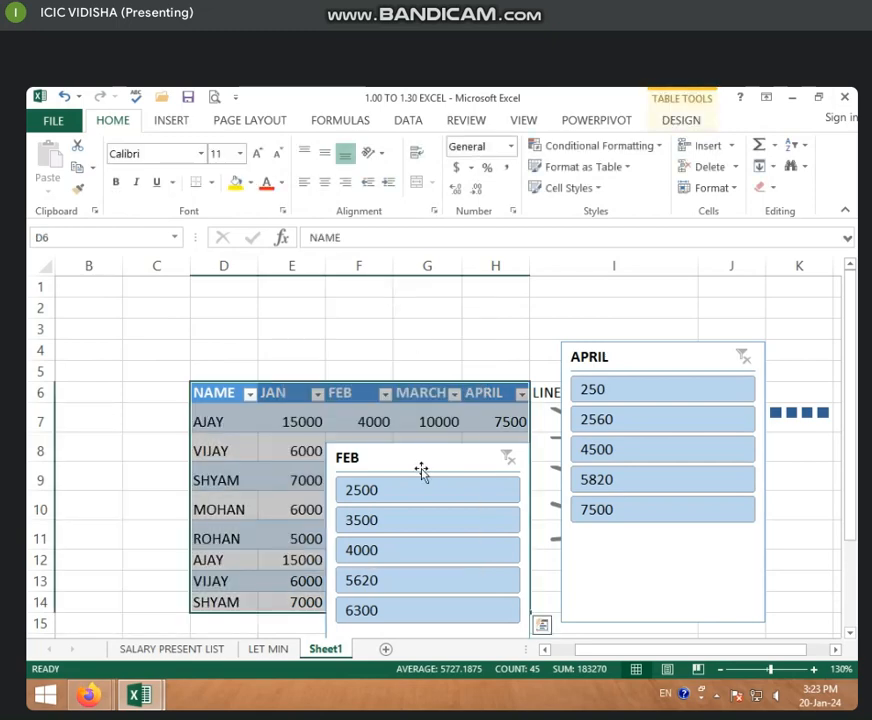
pyautogui.click(420, 469)
pyautogui.press('Delete')
pyautogui.click(641, 366)
pyautogui.press('Delete')
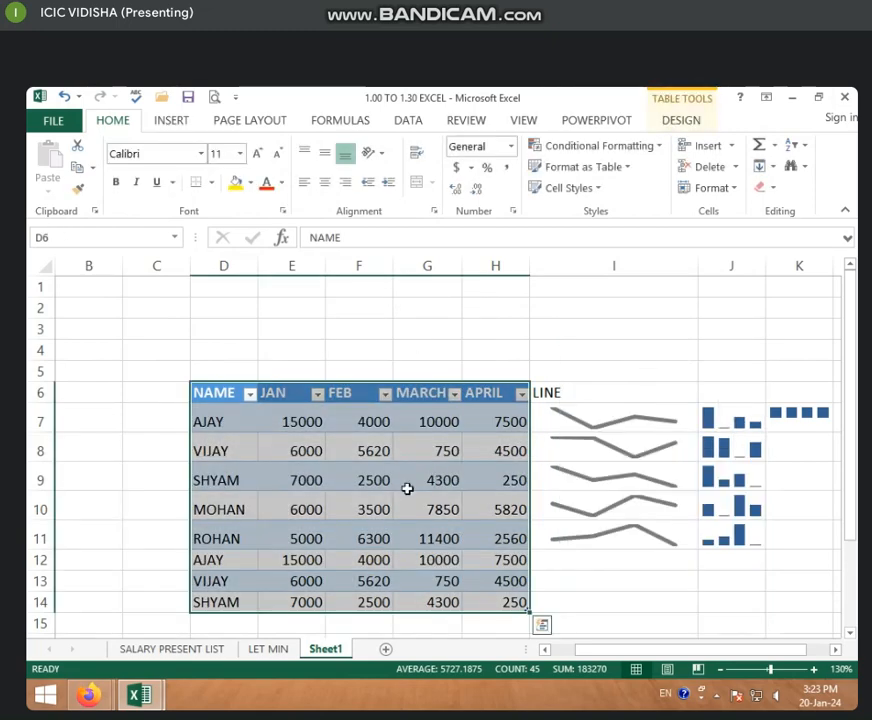
# - Convert the table back to a normal range
pyautogui.click(405, 489)
pyautogui.click(405, 430)
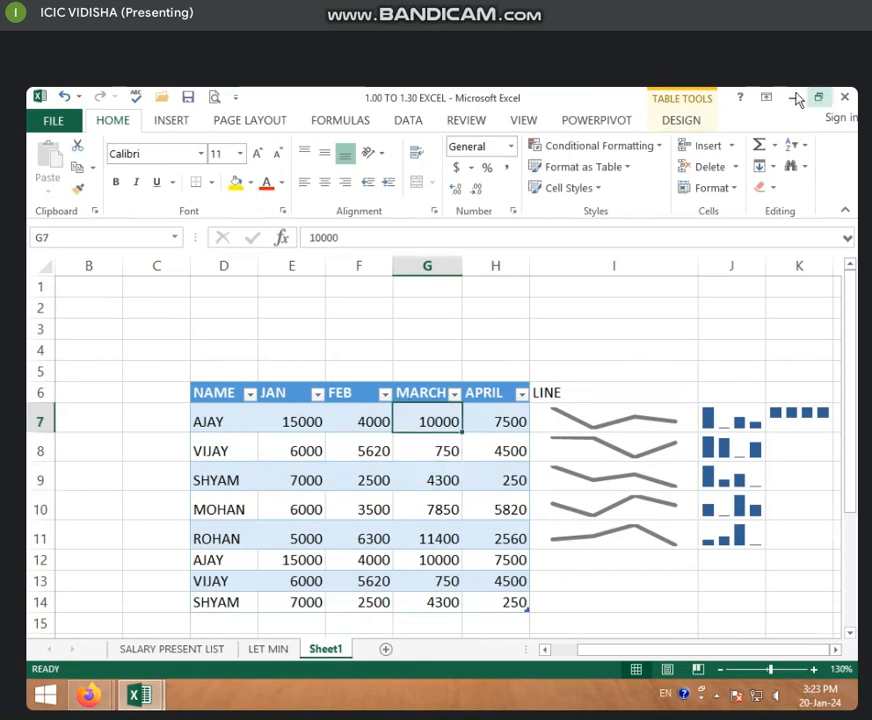
pyautogui.click(697, 118)
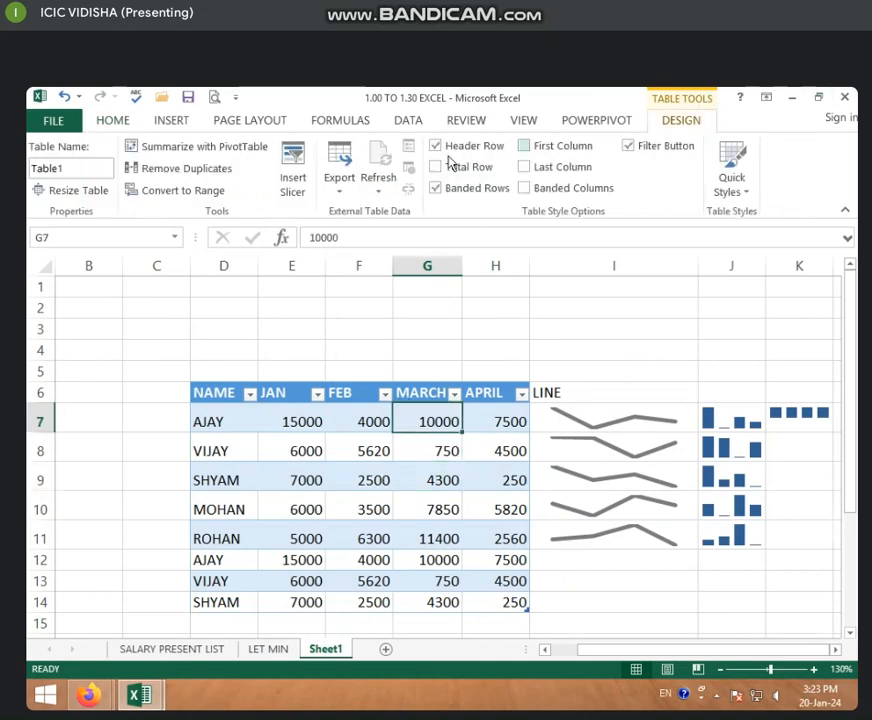
pyautogui.click(179, 191)
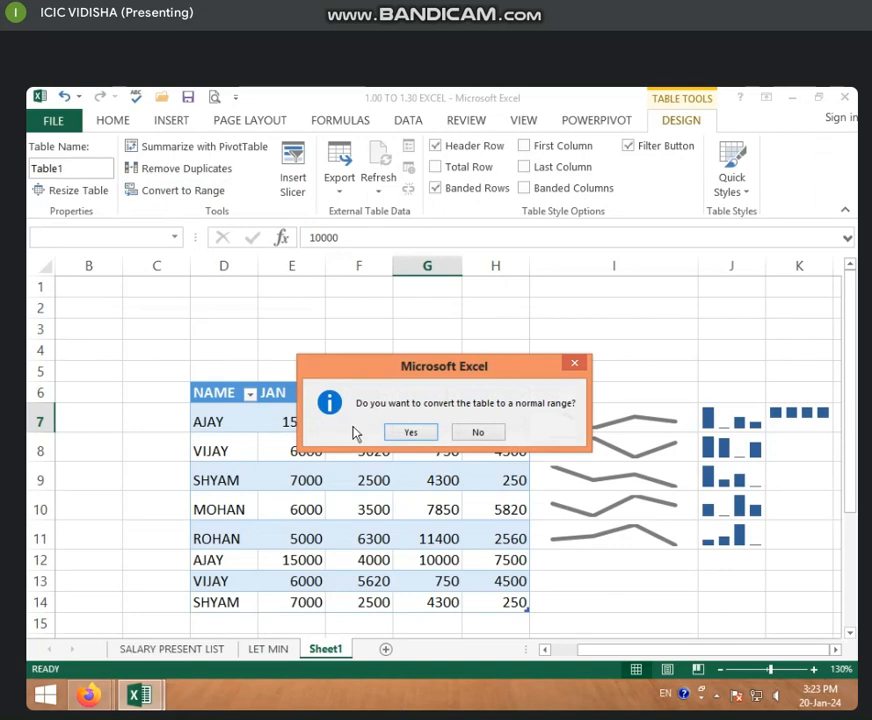
pyautogui.click(426, 432)
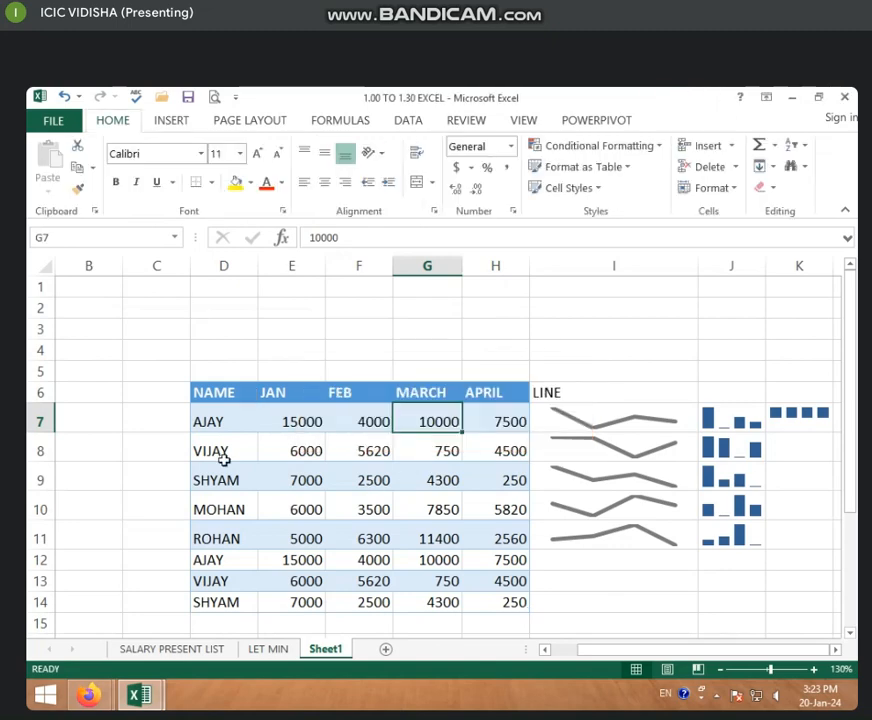
# - Try to insert a timeline for the data range
pyautogui.click(190, 122)
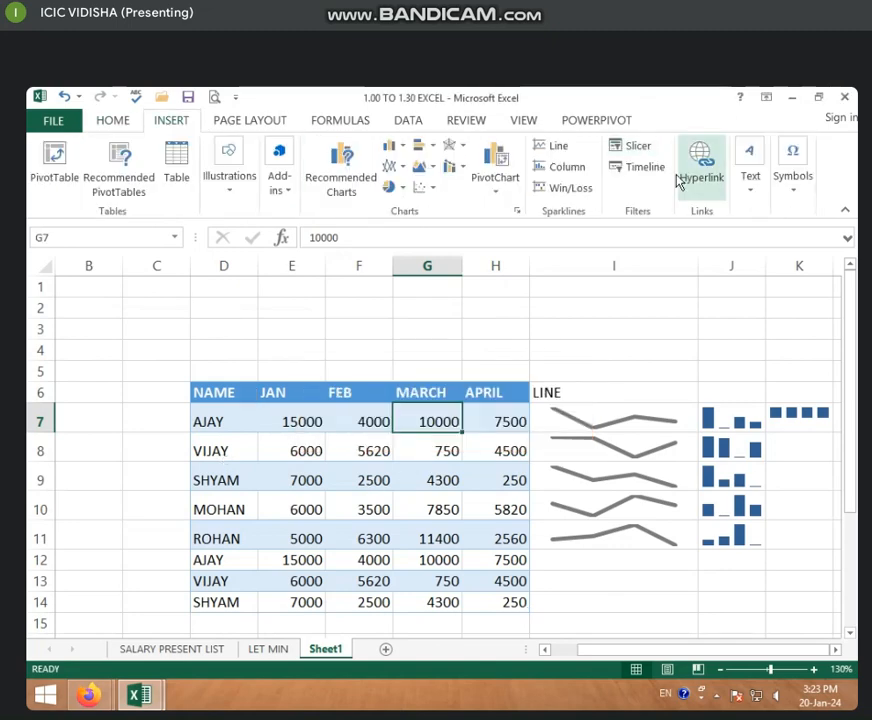
pyautogui.click(651, 177)
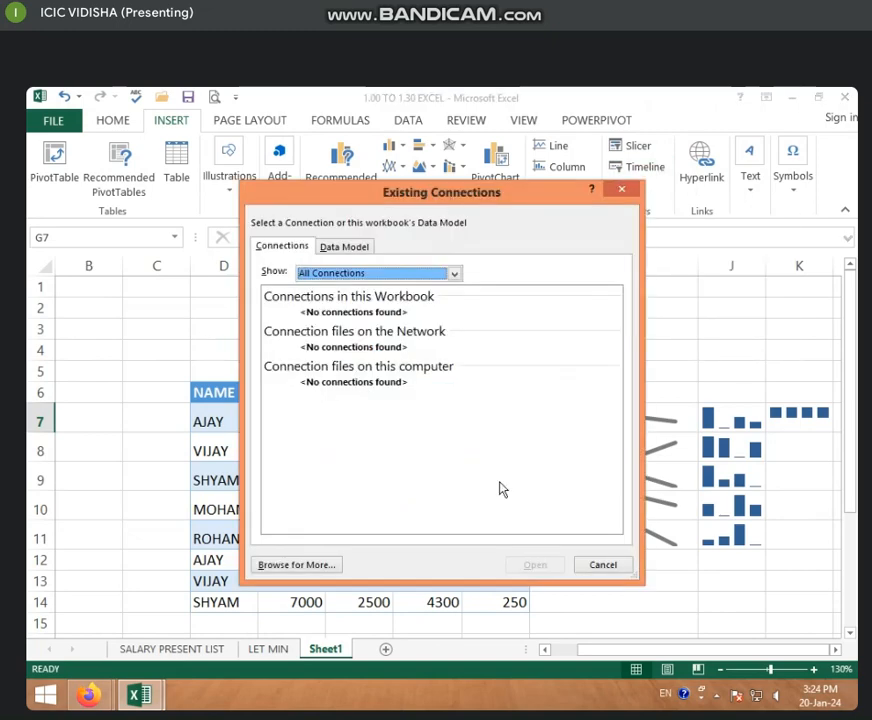
pyautogui.click(604, 565)
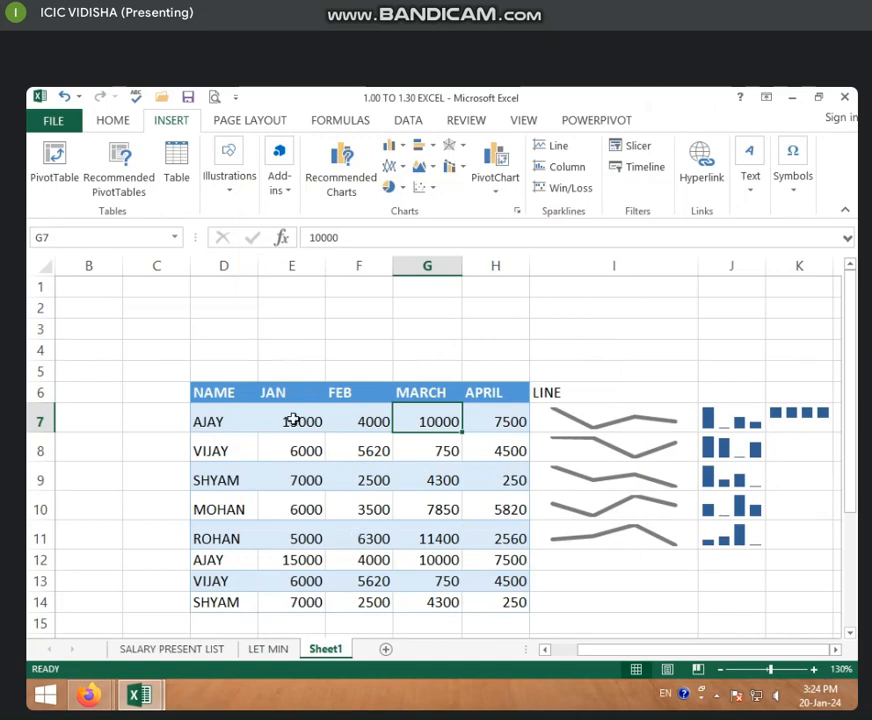
# - Create a PivotTable on a new worksheet from the data range D6:H14
pyautogui.moveTo(228, 390); pyautogui.dragTo(493, 602)
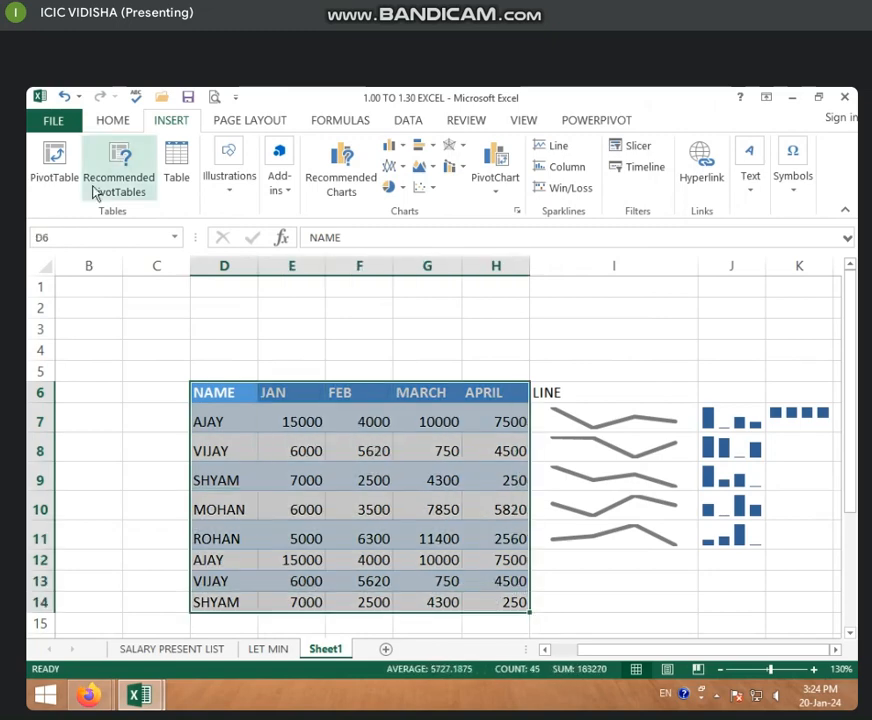
pyautogui.click(60, 168)
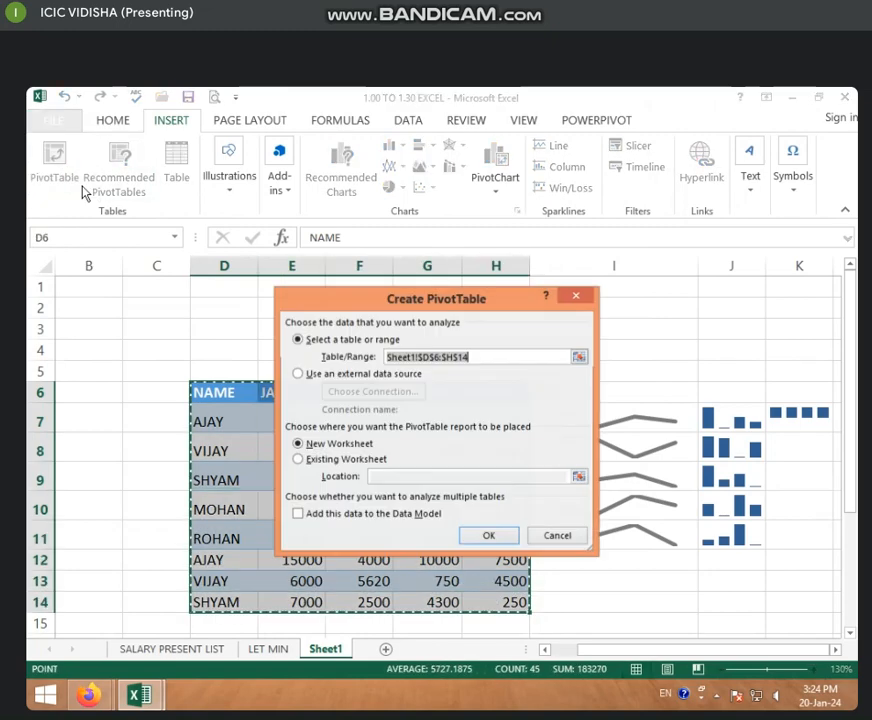
pyautogui.click(489, 536)
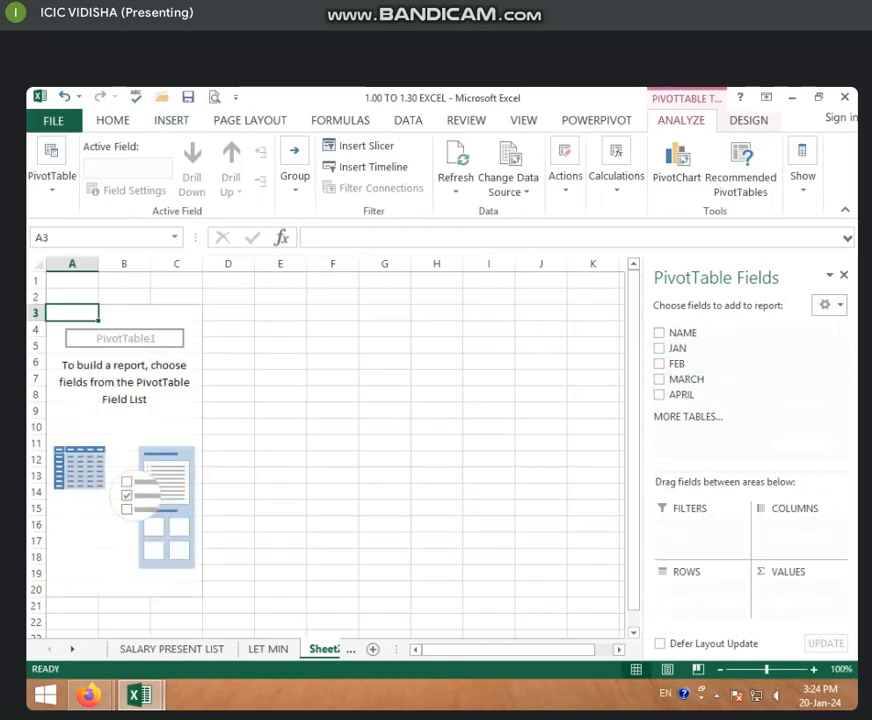
# - Look through the LET MIN, Sheet2 and Sheet1 worksheets to compare the empty PivotTable with its source data
pyautogui.click(272, 649)
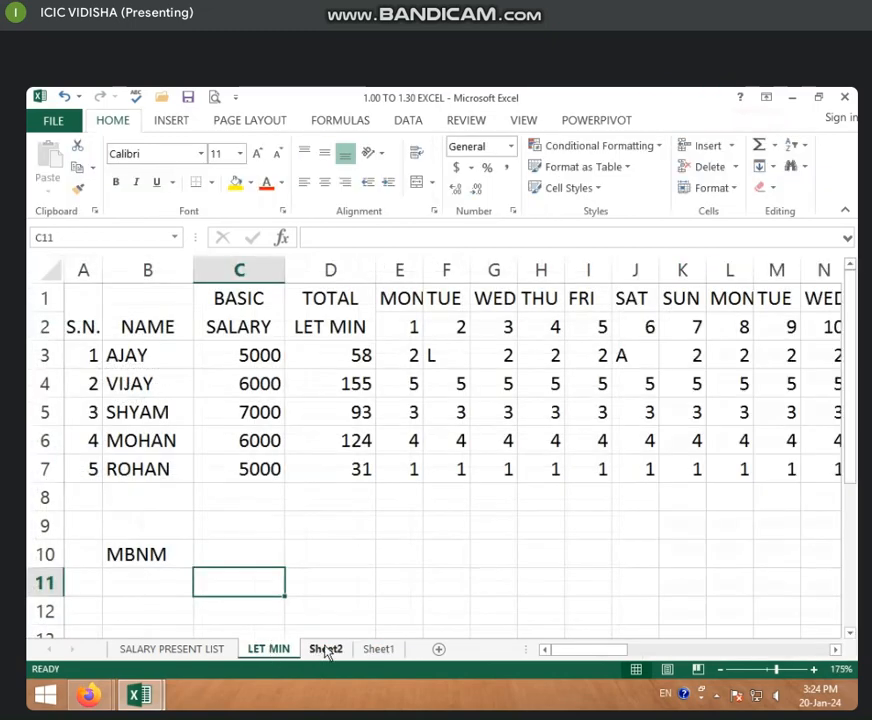
pyautogui.click(326, 650)
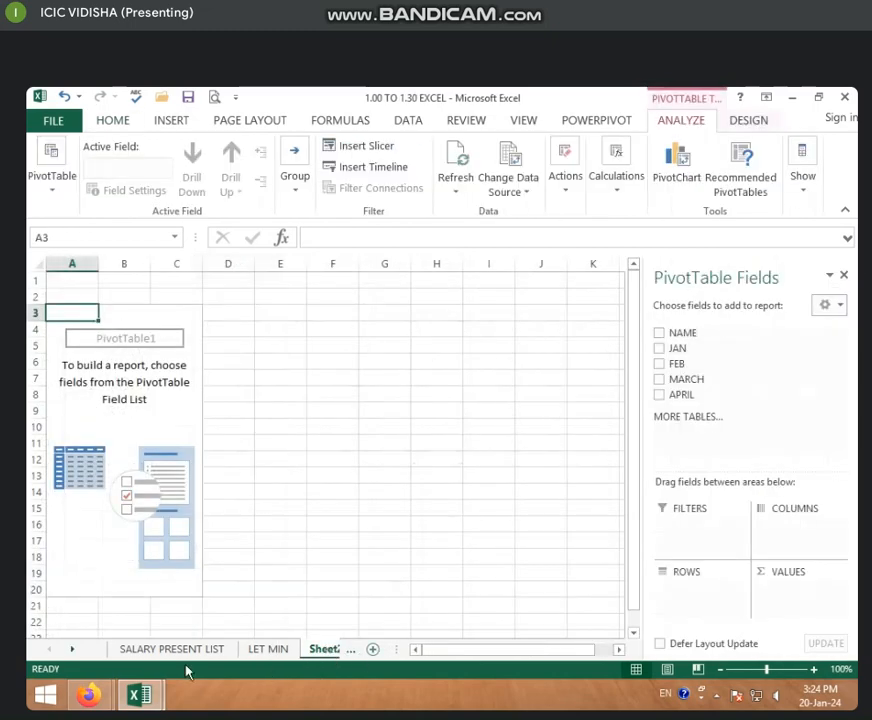
pyautogui.click(72, 649)
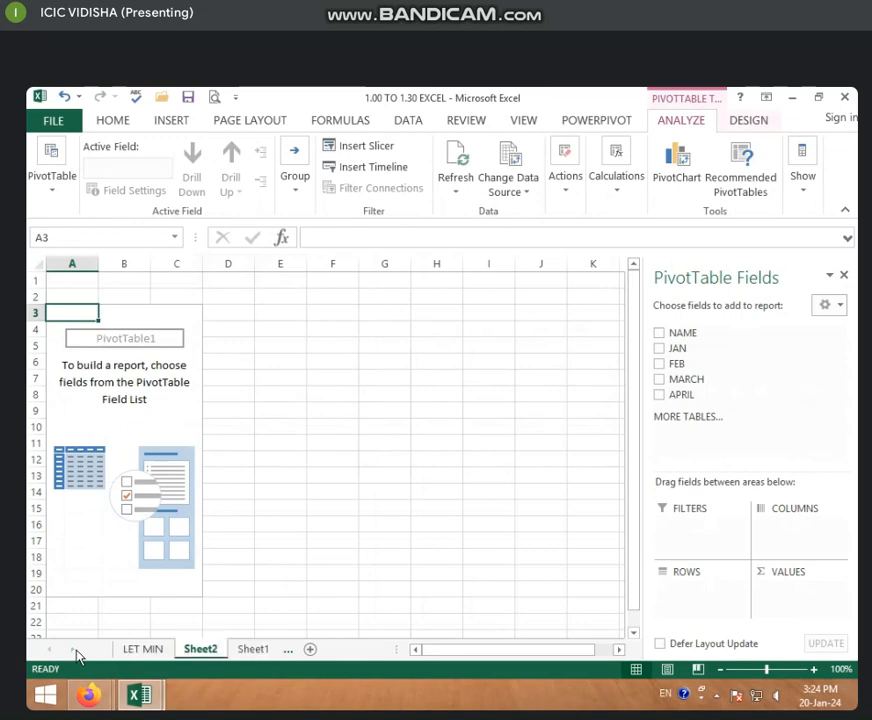
pyautogui.click(246, 650)
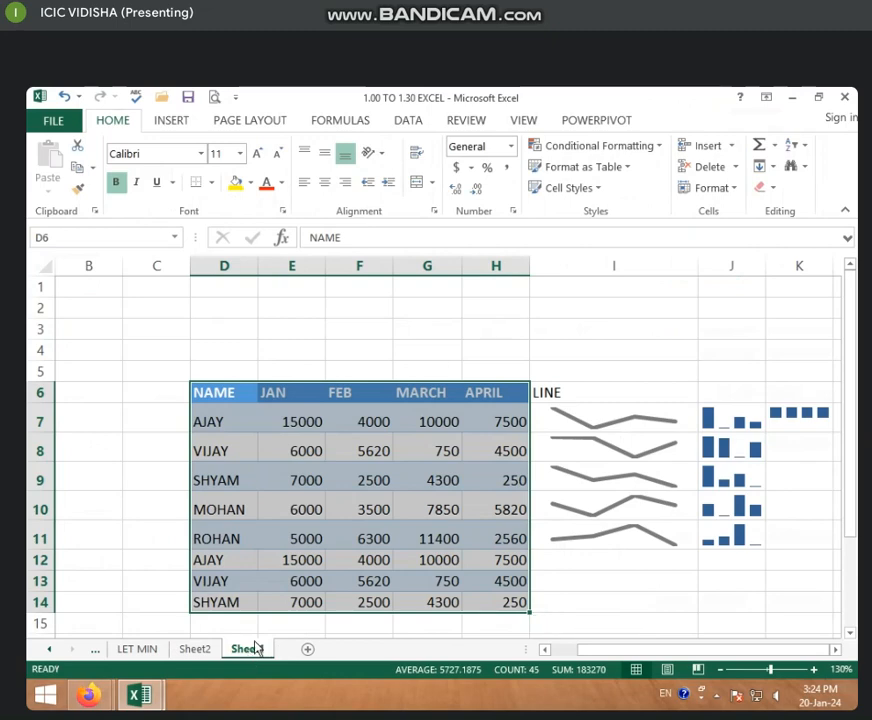
pyautogui.click(205, 650)
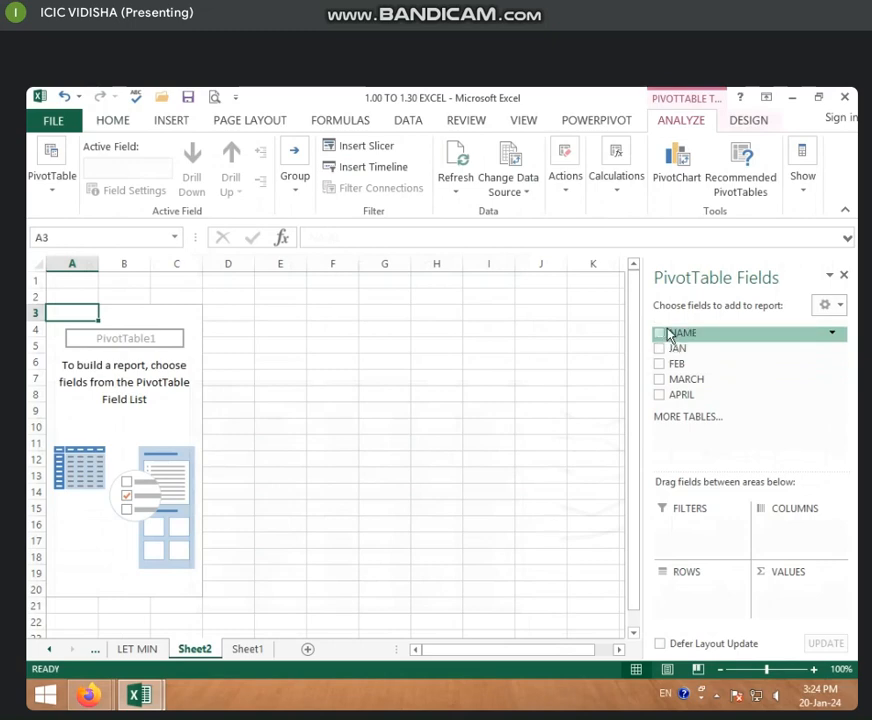
# - Add the NAME, JAN, FEB and MARCH fields to the PivotTable and move FEB from the values to the rows
pyautogui.click(660, 332)
pyautogui.click(659, 348)
pyautogui.click(659, 363)
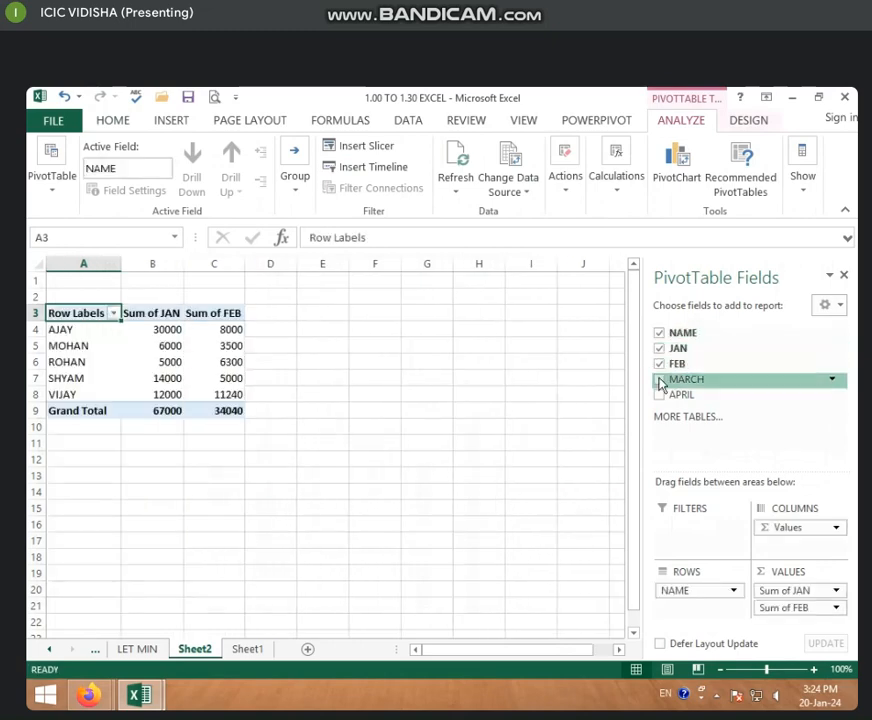
pyautogui.click(659, 379)
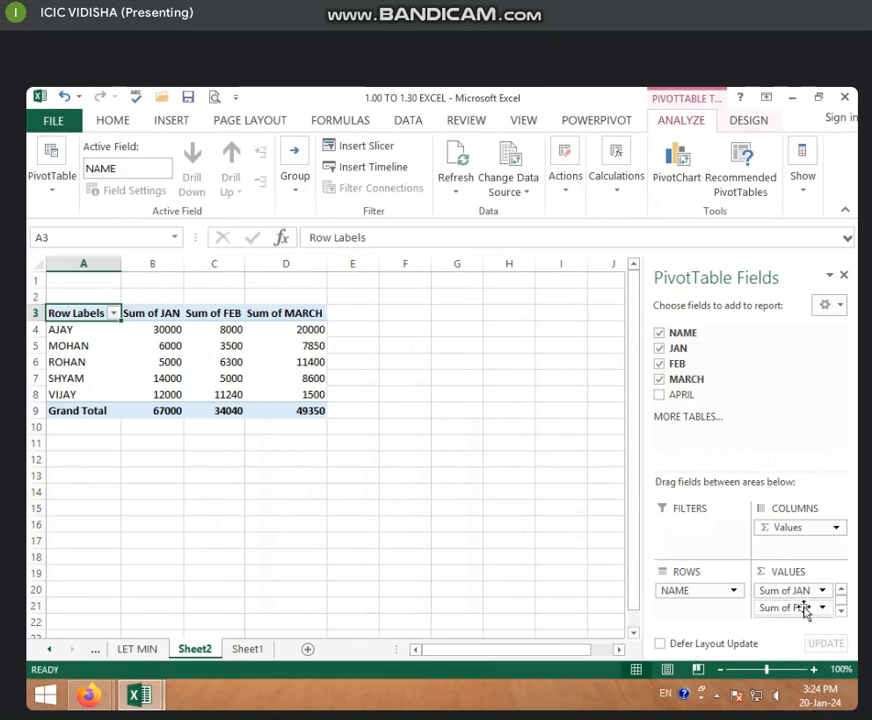
pyautogui.moveTo(789, 613); pyautogui.dragTo(700, 607)
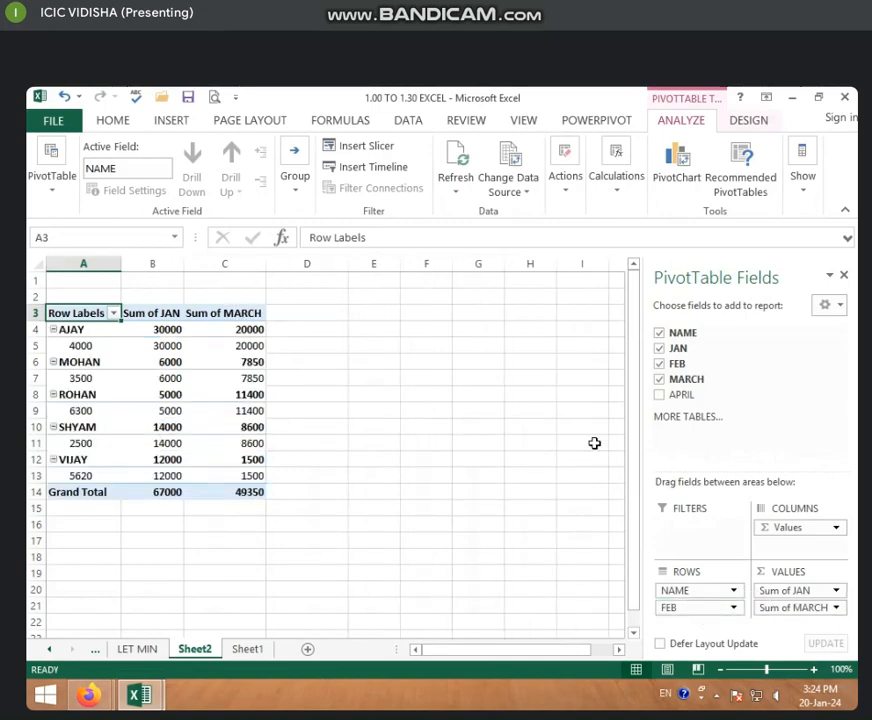